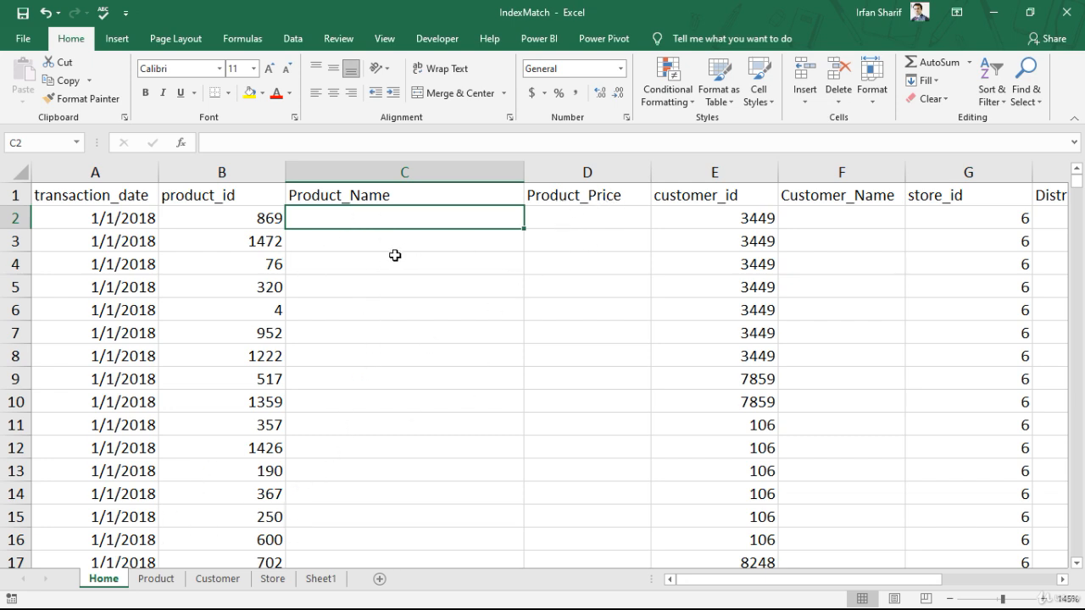
click(256, 219)
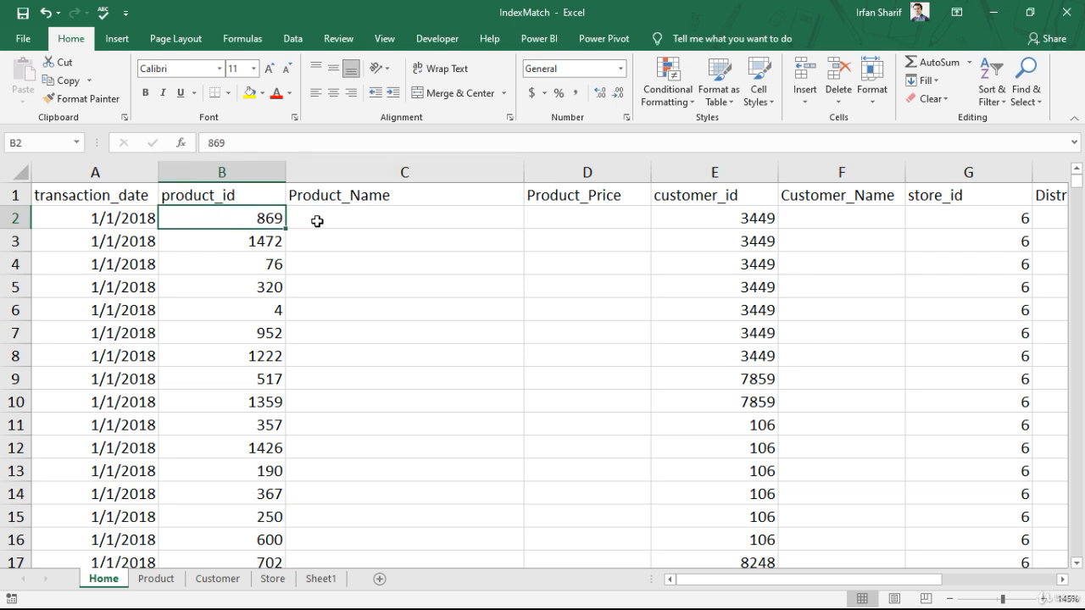
click(348, 217)
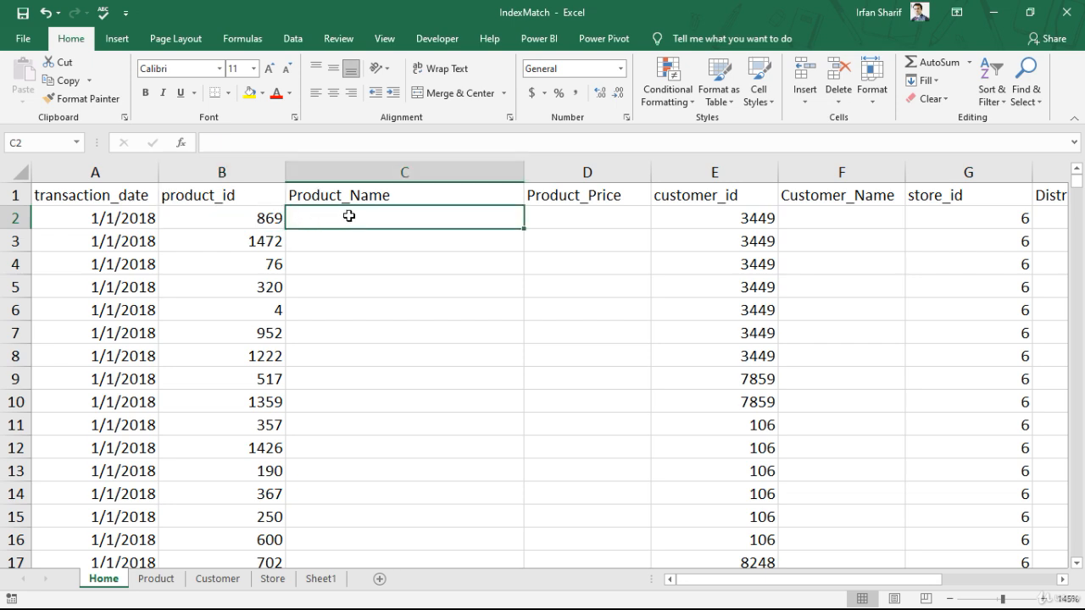
click(257, 220)
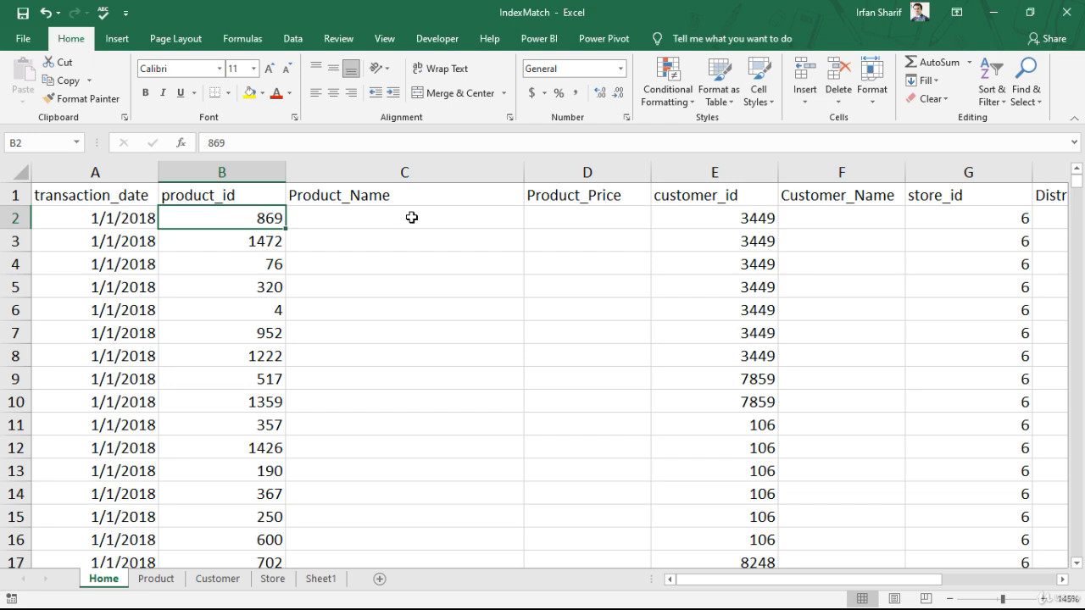
On Sheet1, start an INDEX formula in cell F2 with the store table A2:D25 as its array.
click(320, 580)
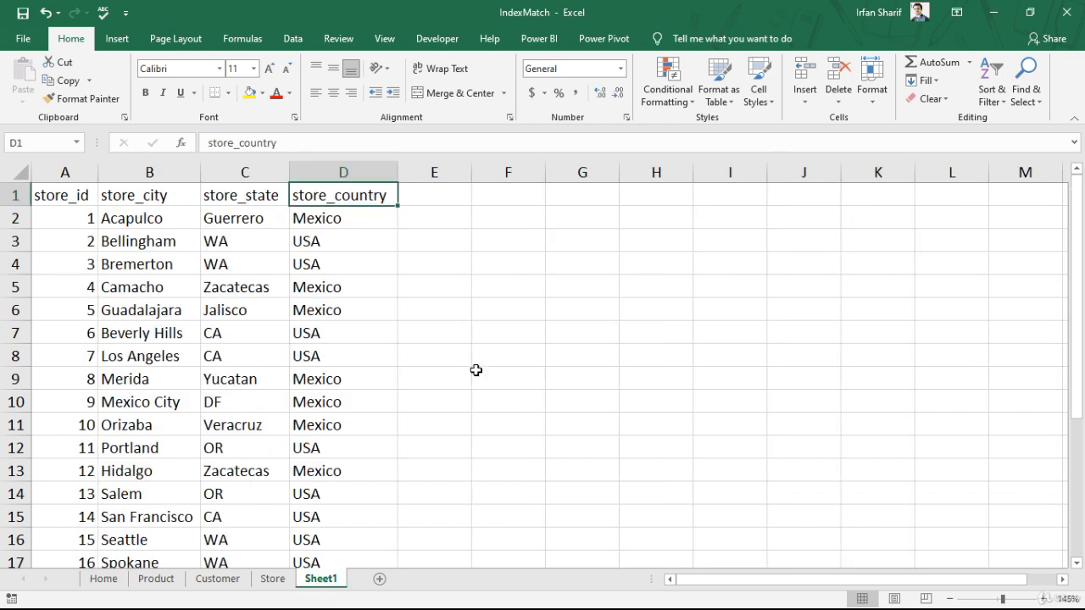
click(508, 219)
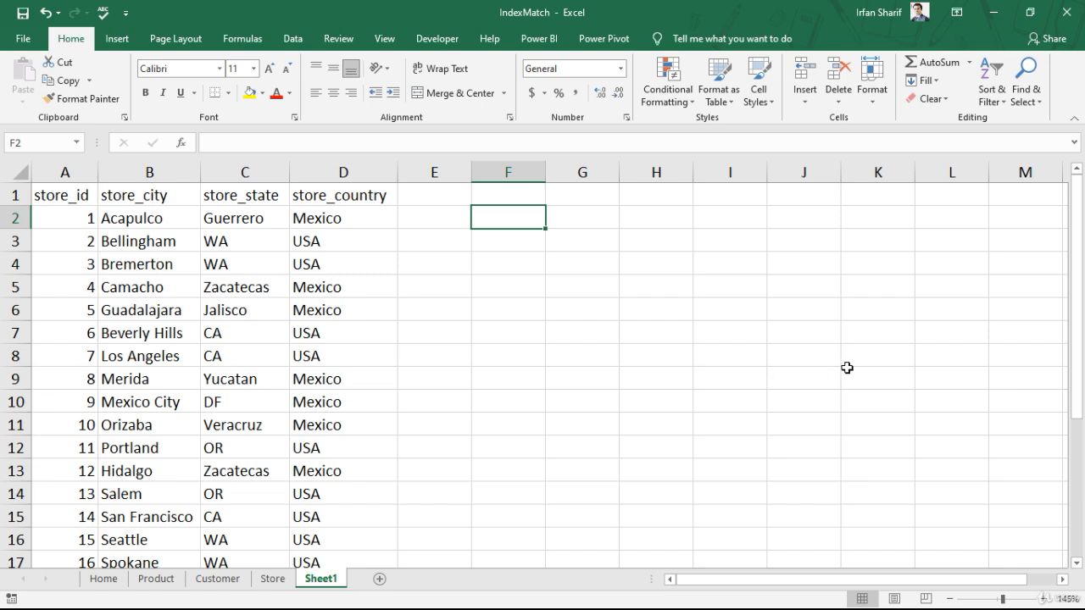
text(=)
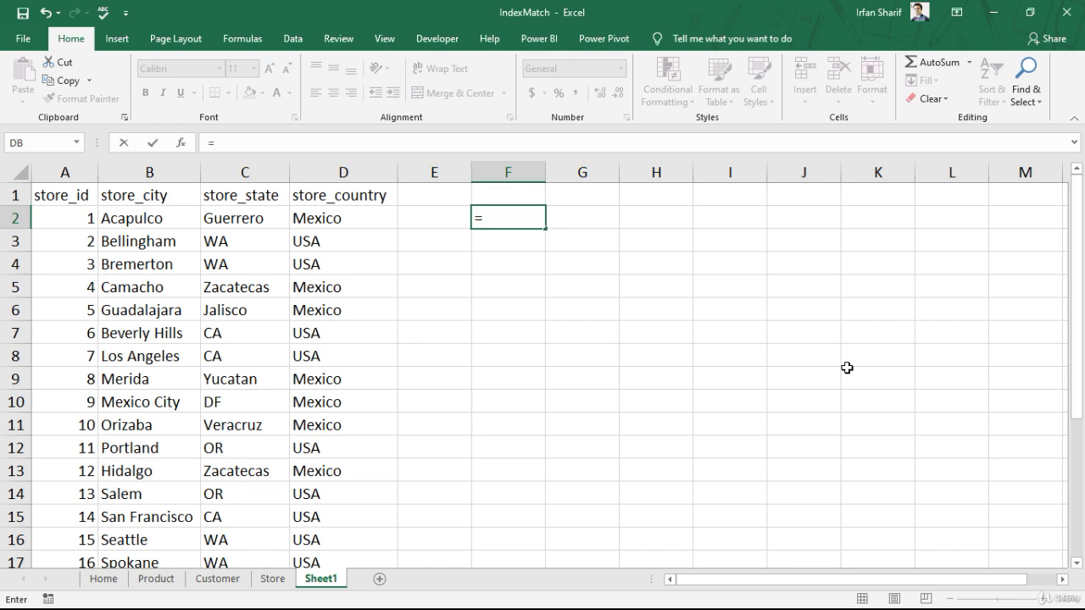
text(inde)
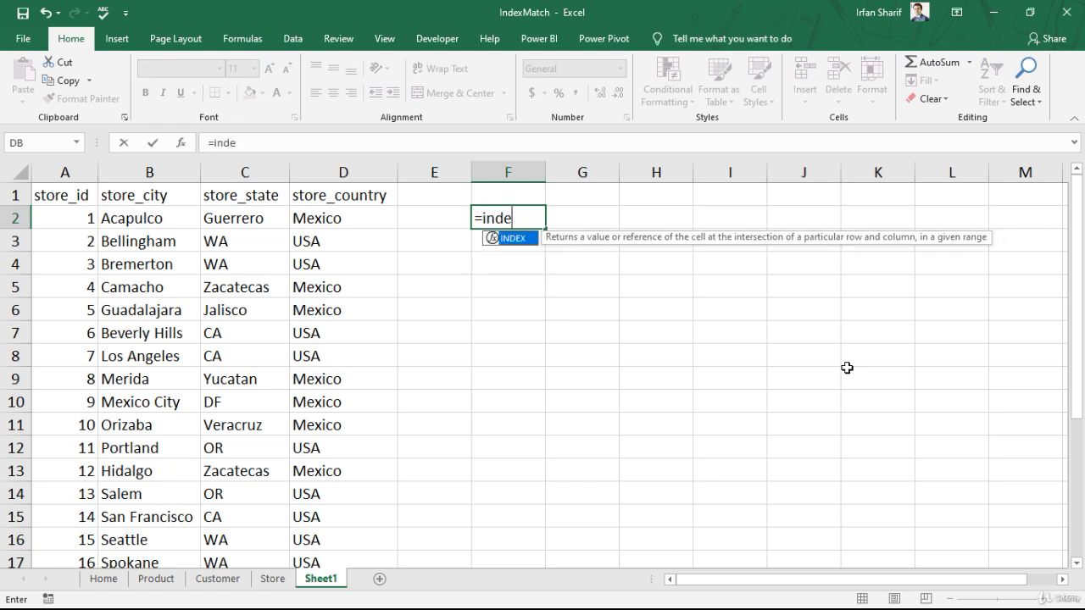
key(Tab)
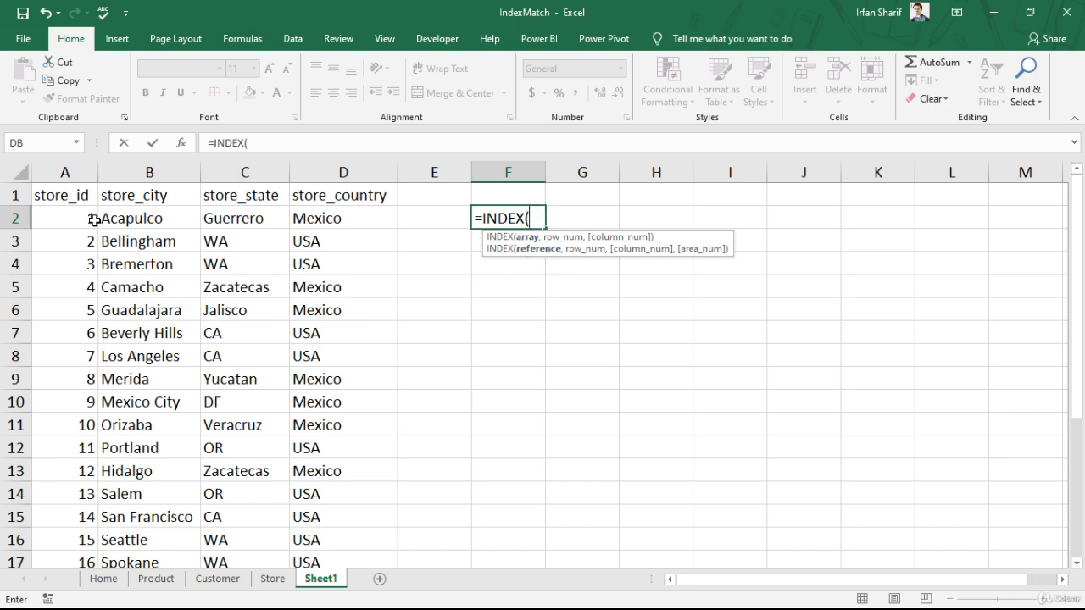
drag(94, 218, 181, 226)
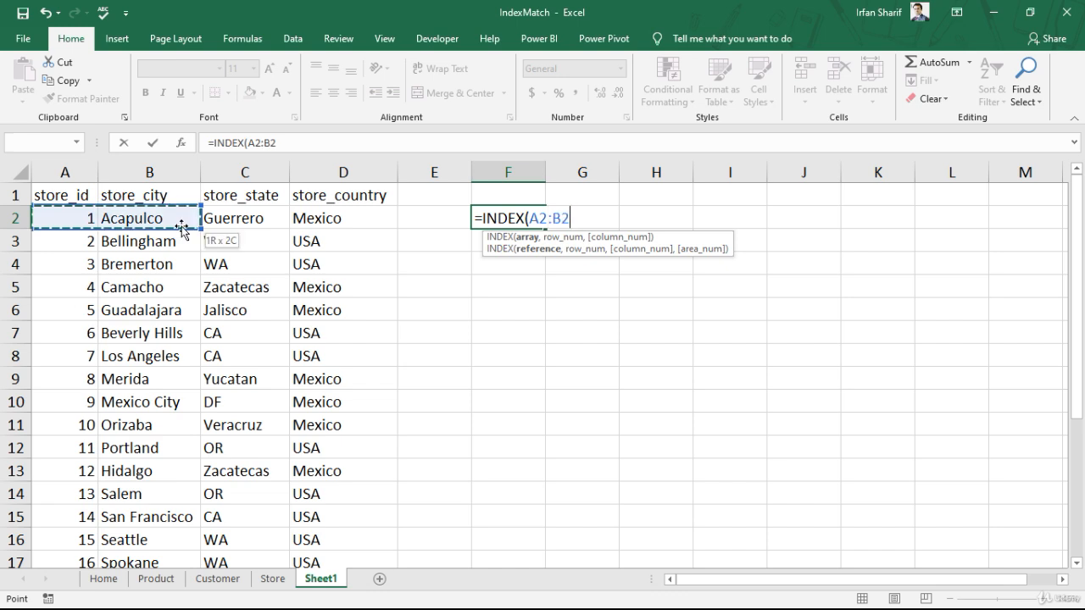
key(ctrl+shift+Right)
key(ctrl+shift+Down)
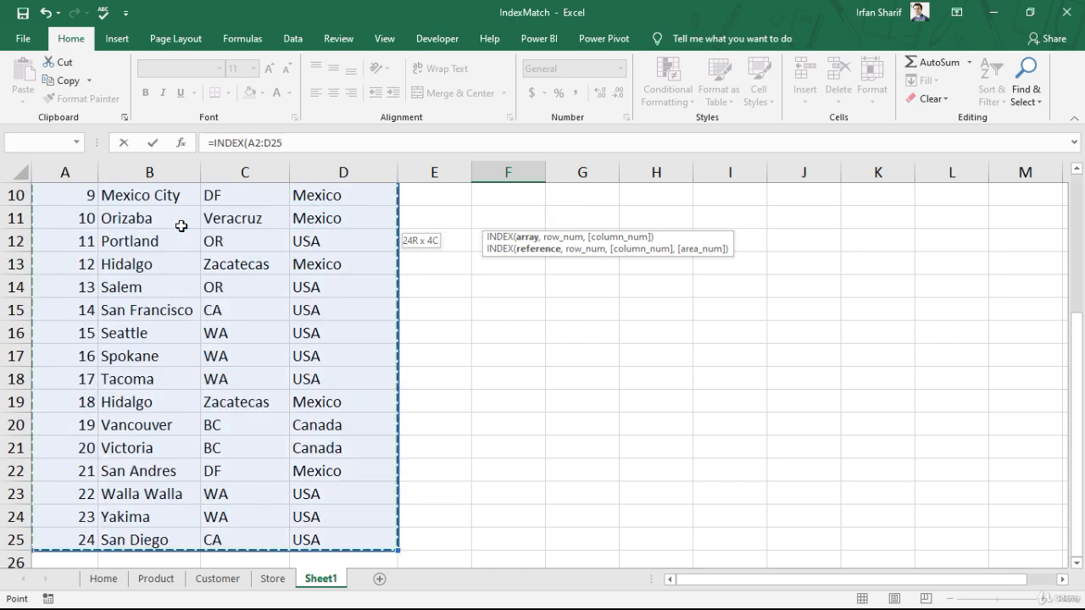
Complete the INDEX formula in F2 with row number 3 and column number 2, and review its arguments.
text(,)
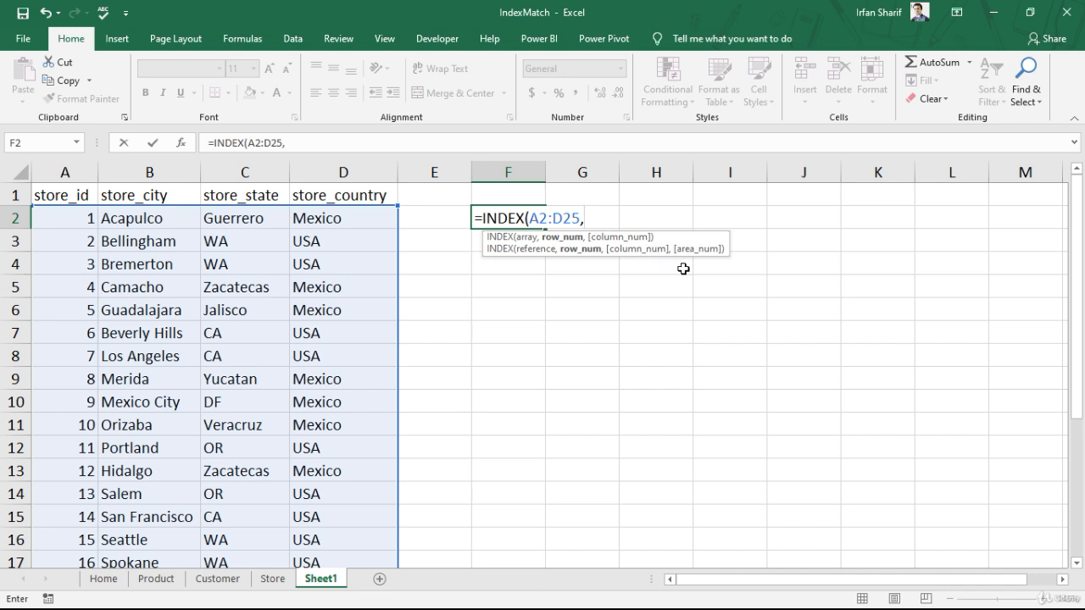
text(3,)
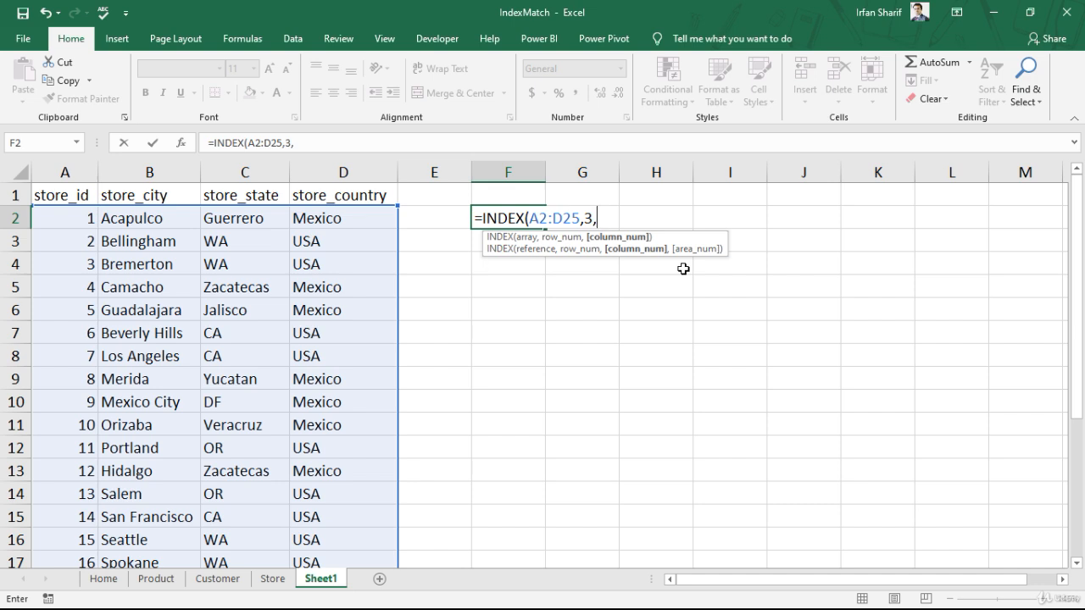
text(2))
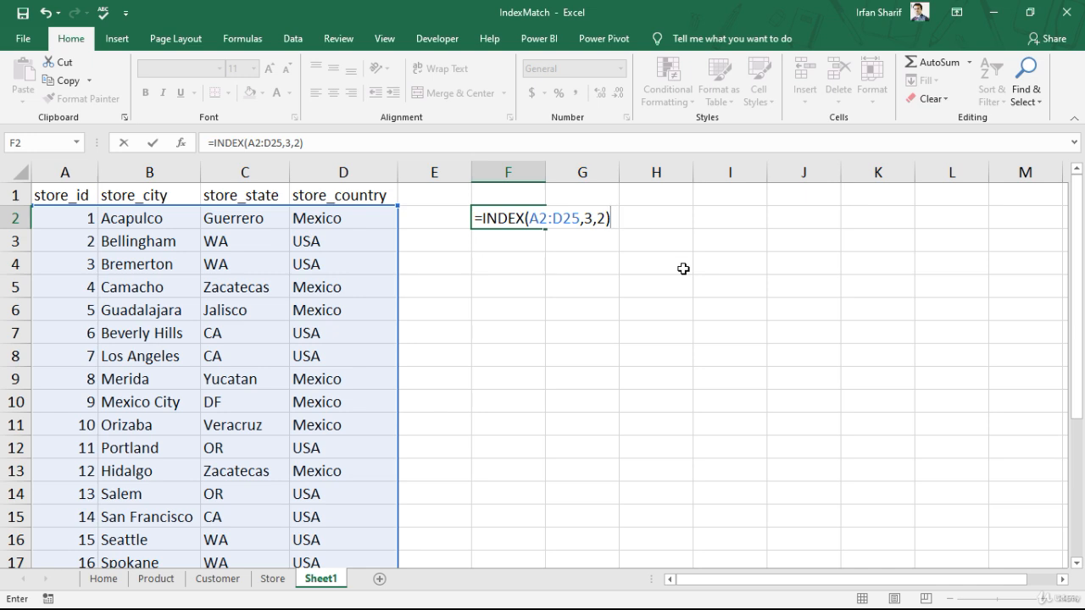
key(Return)
key(Up)
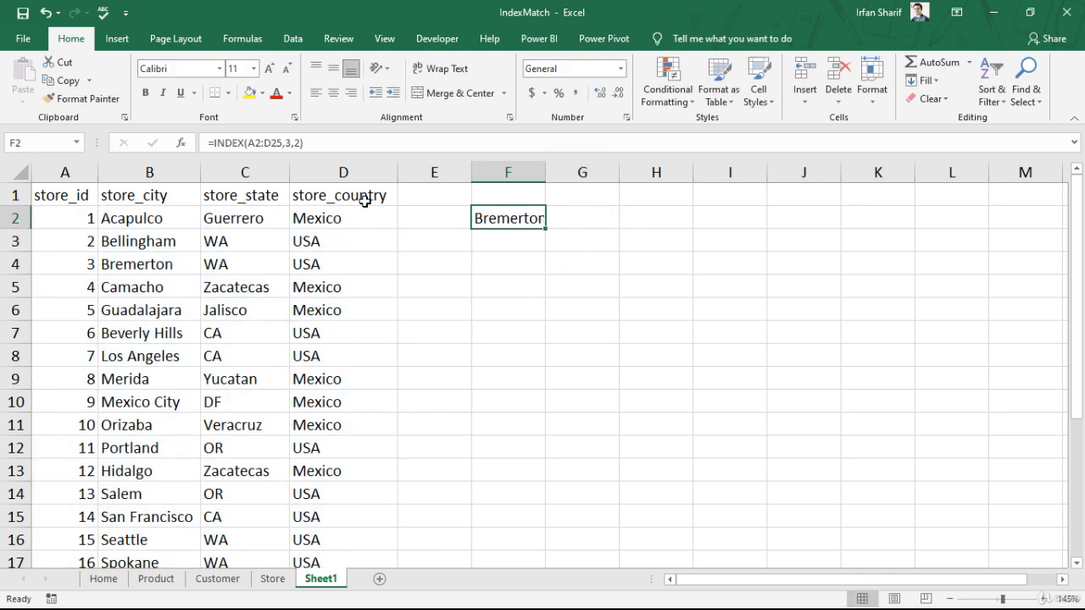
key(F2)
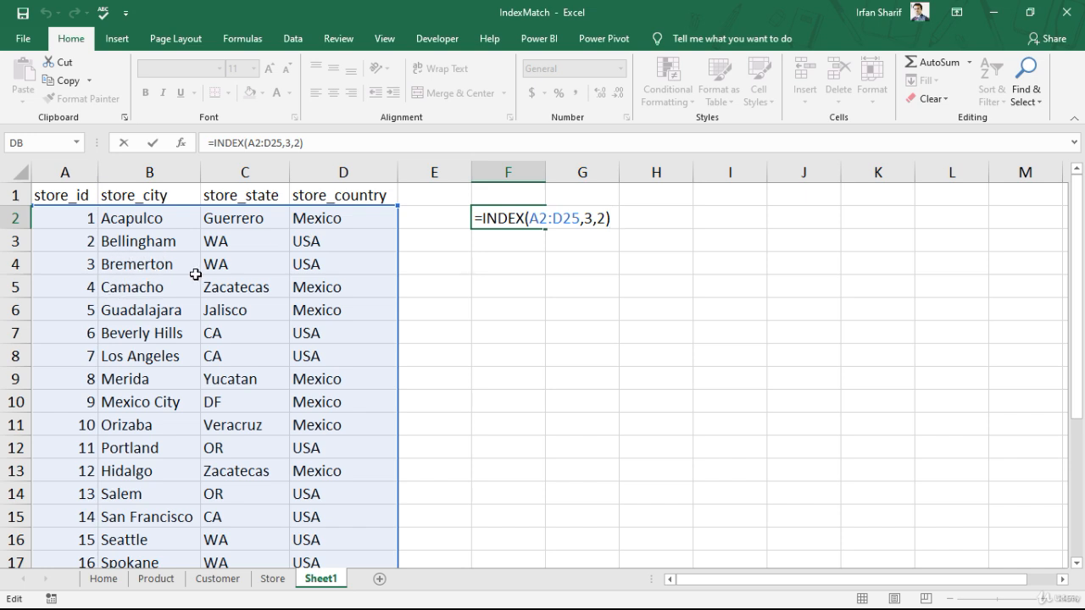
key(Return)
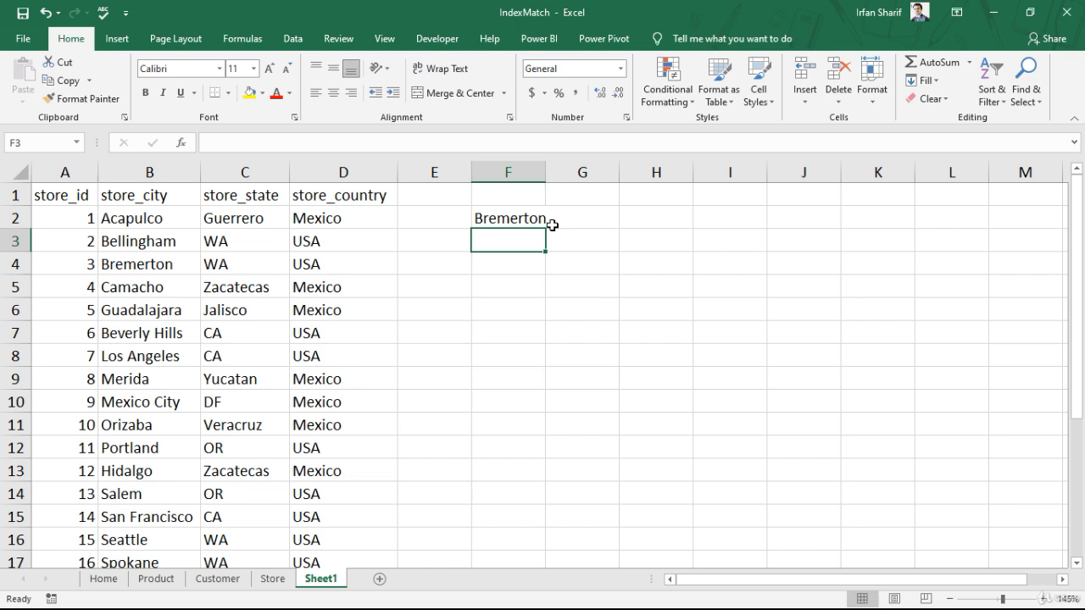
Start a MATCH formula in cell F3 with E3 as the lookup value.
key(Up)
key(Down)
text(=match)
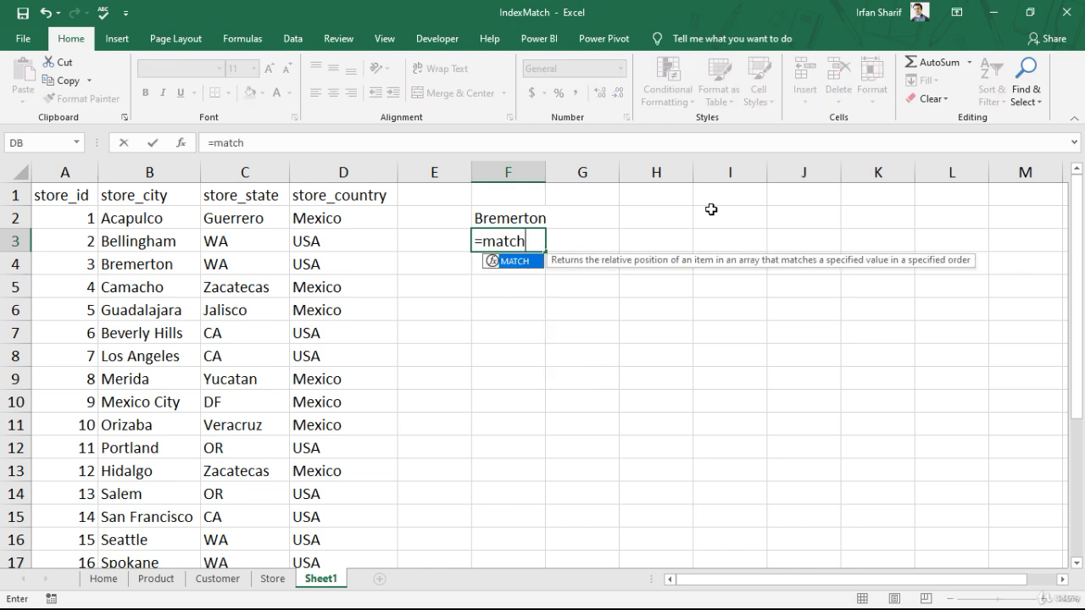
key(Tab)
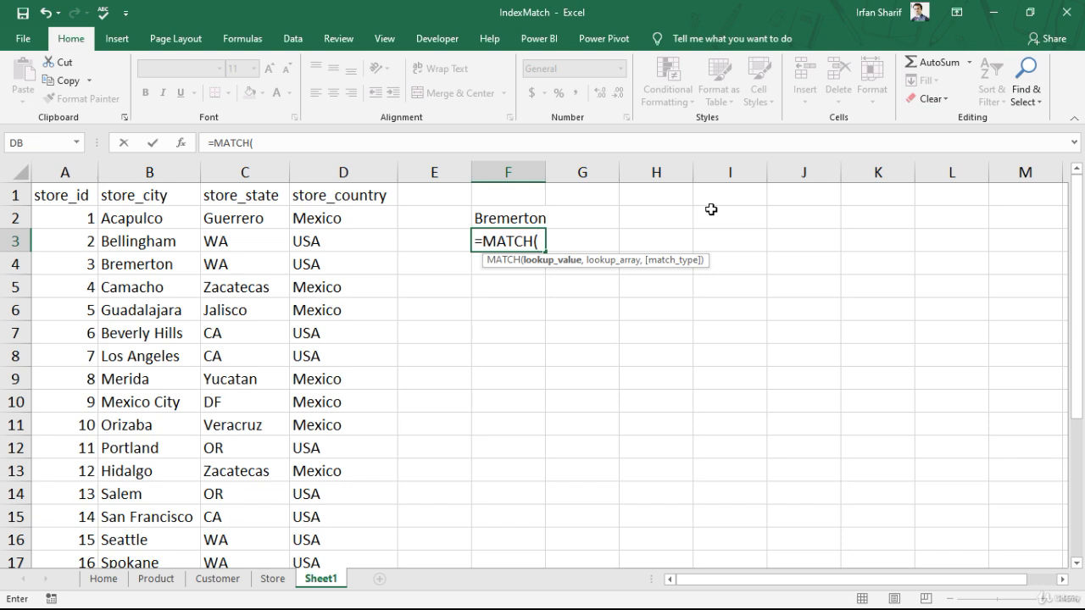
click(450, 245)
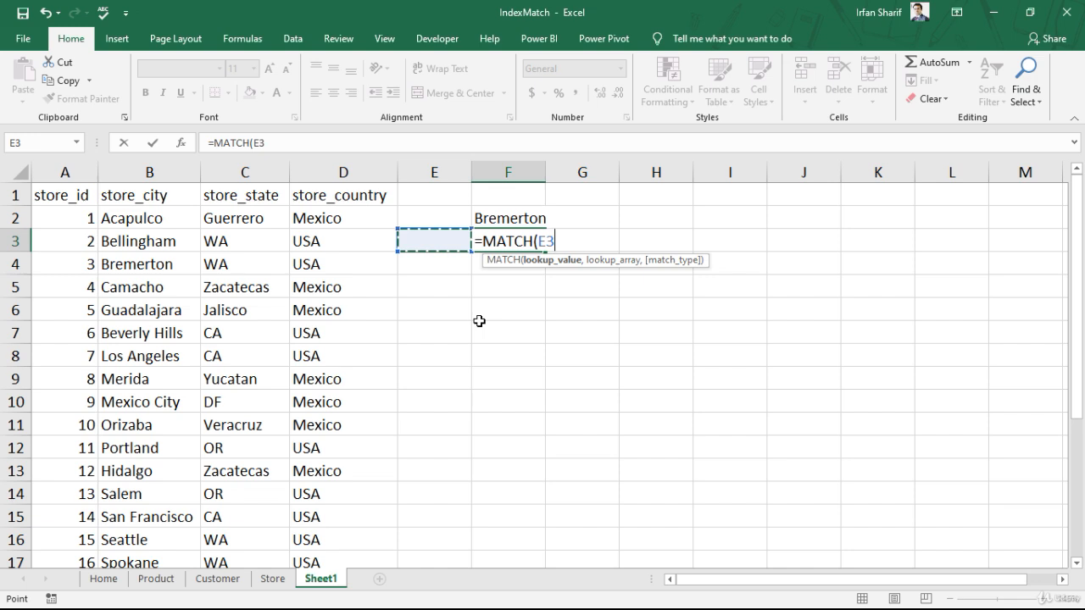
text(,)
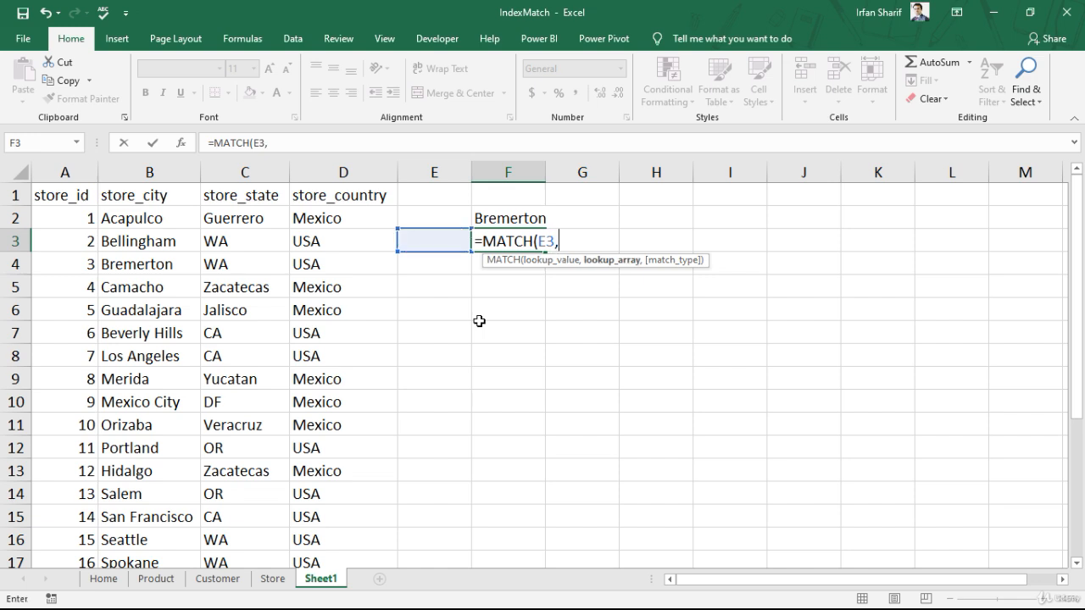
Complete the MATCH formula with the store_id range A2:A25 as lookup array and match type 0 for an exact match.
click(81, 221)
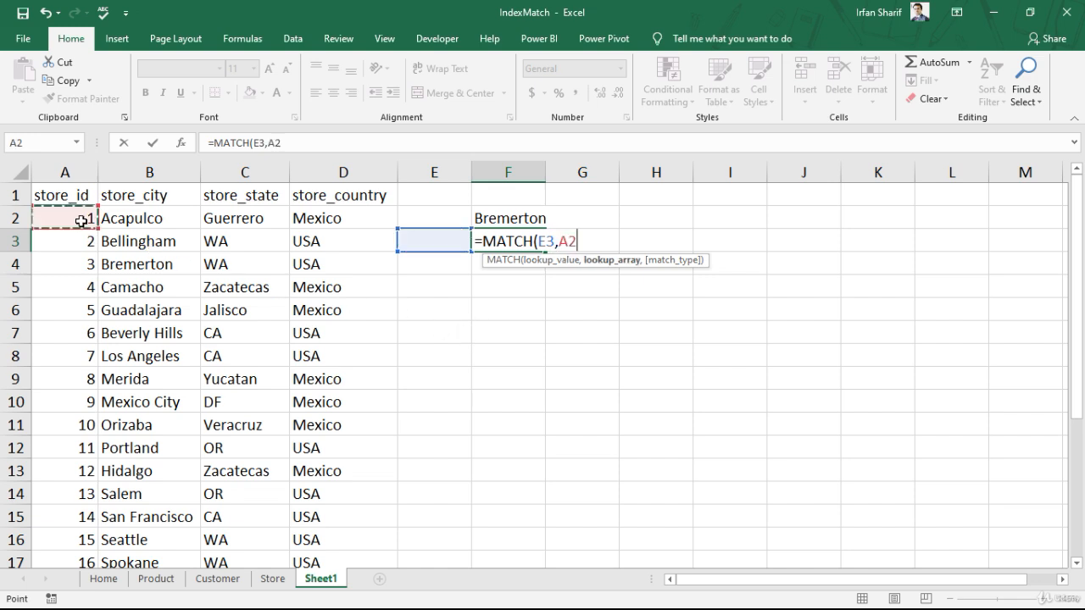
key(ctrl+shift+Down)
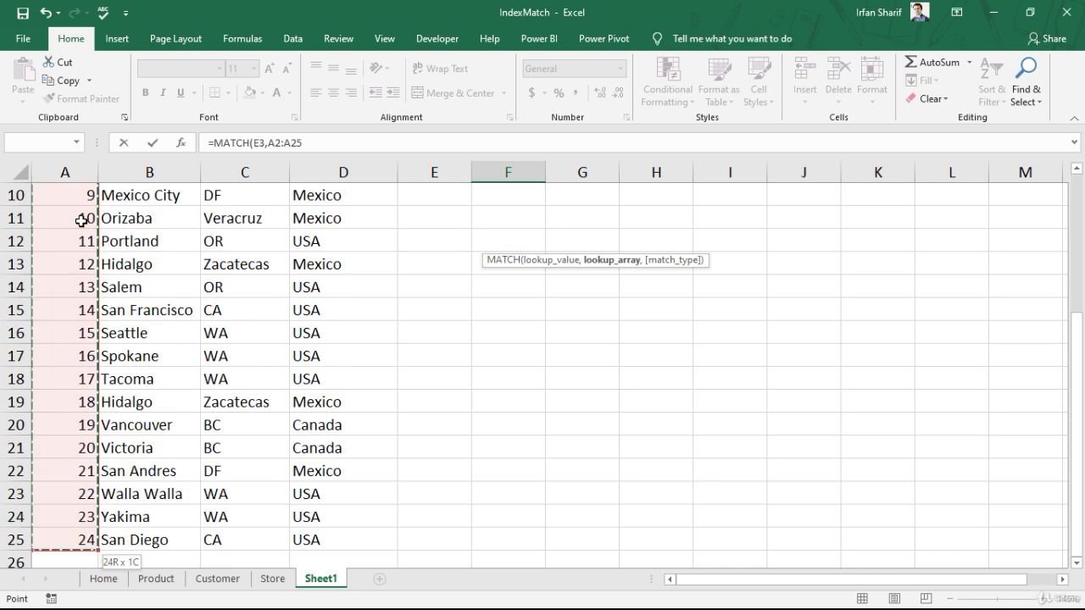
text(,)
scroll(339, 280, up, 3)
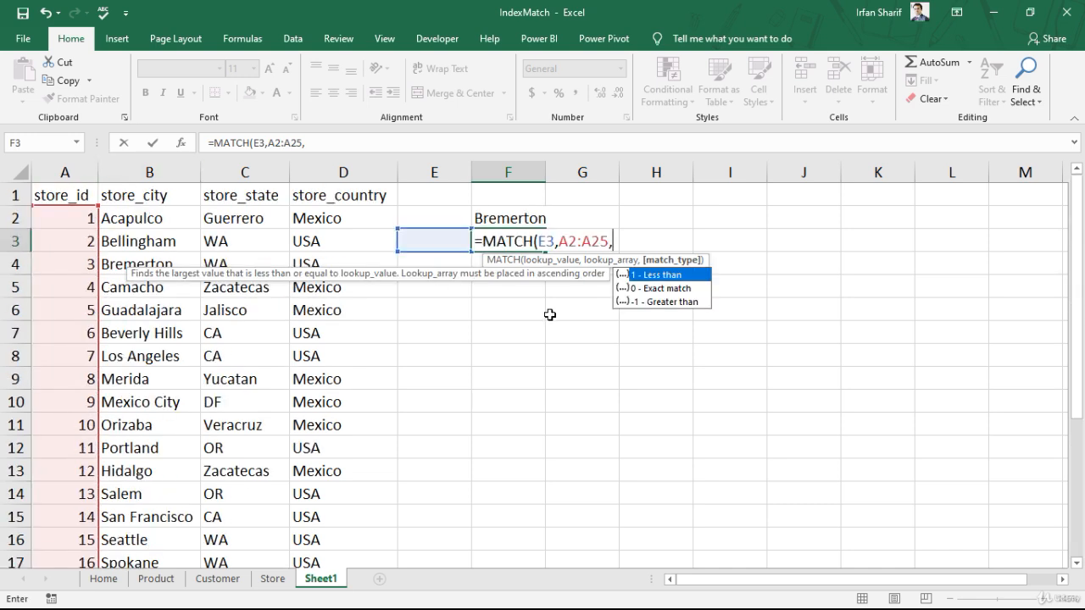
double_click(677, 290)
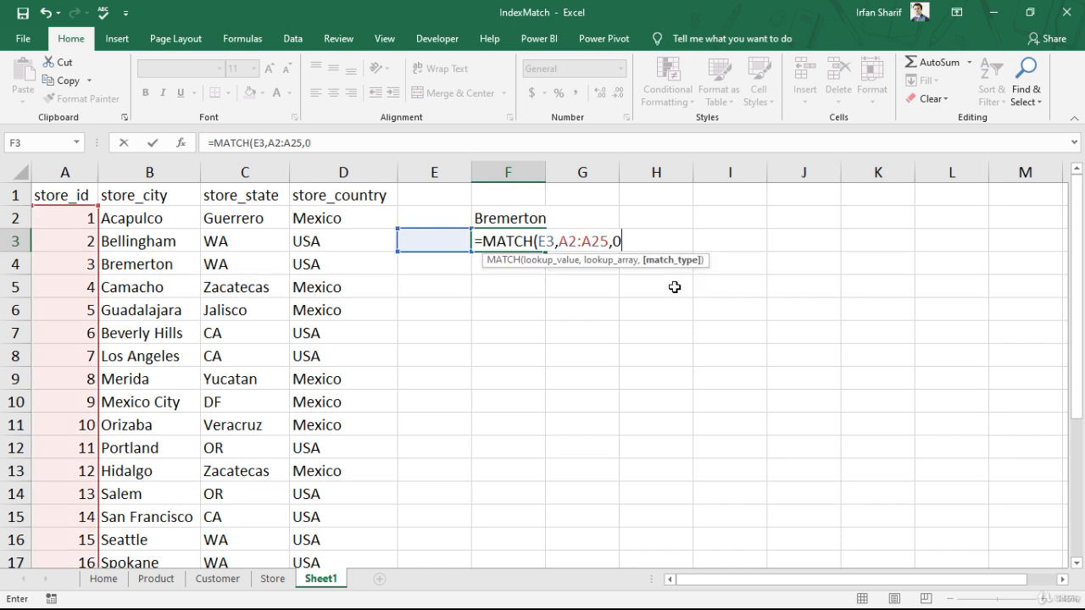
text())
key(Return)
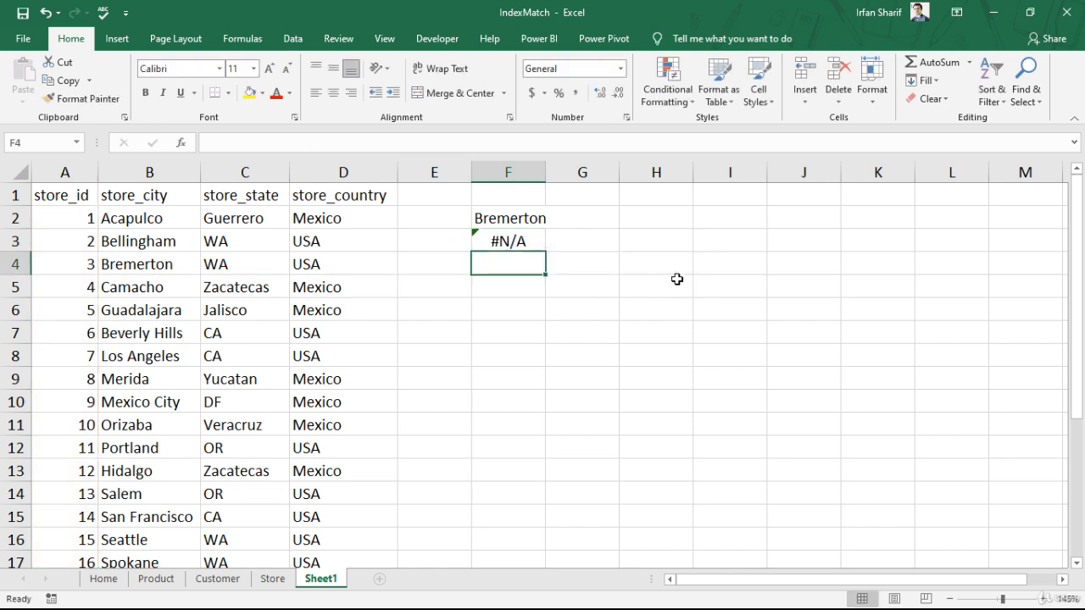
Enter 7 in cell E3 as the store ID for the MATCH formula to look up.
key(Up)
key(Left)
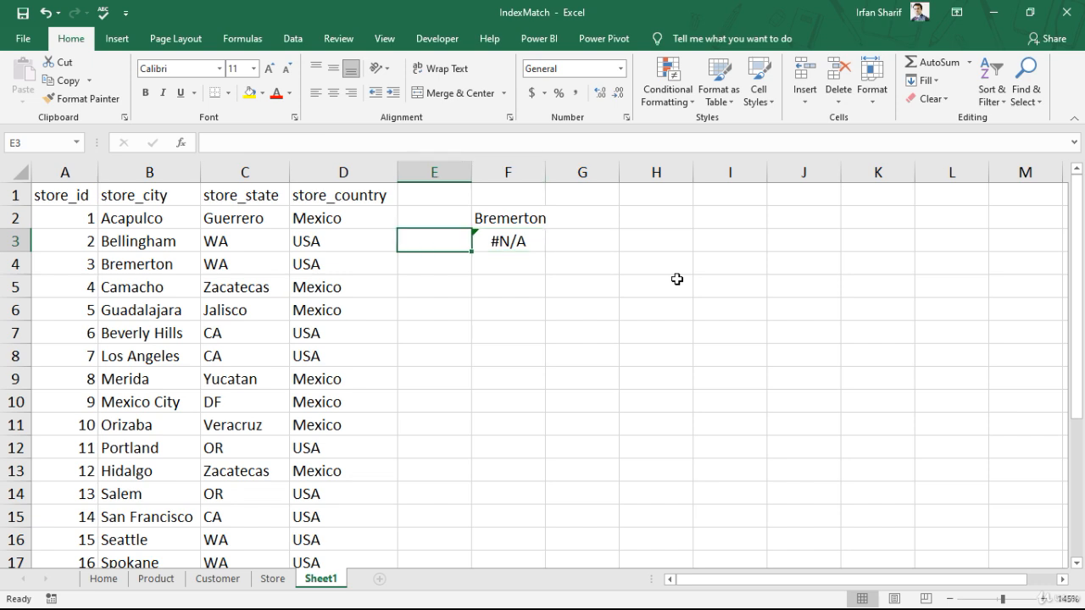
text(7)
key(Return)
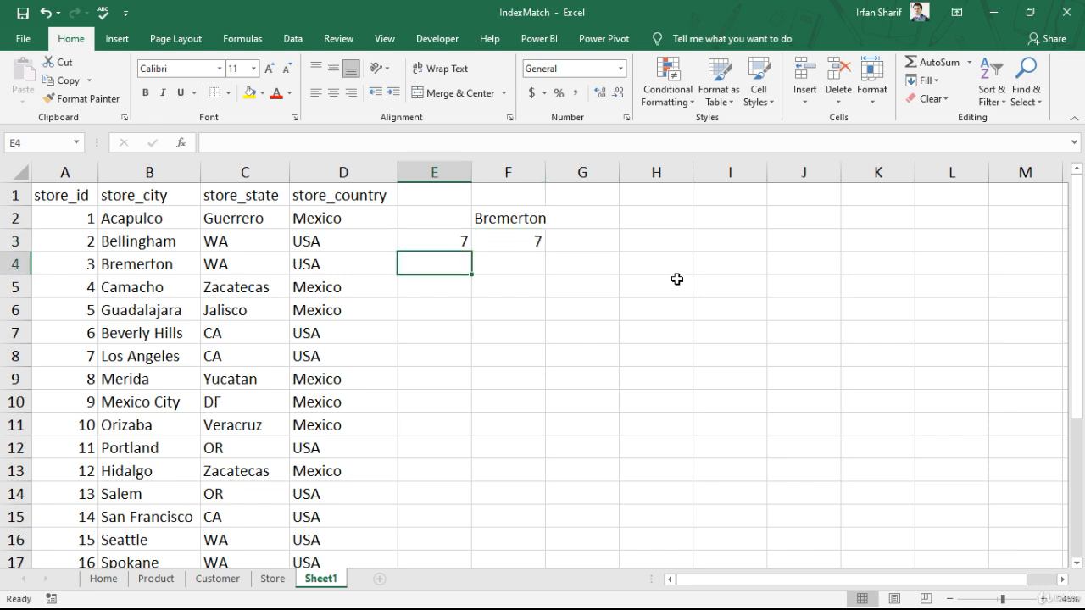
Change the lookup store ID in cell E3 to 9.
key(Up)
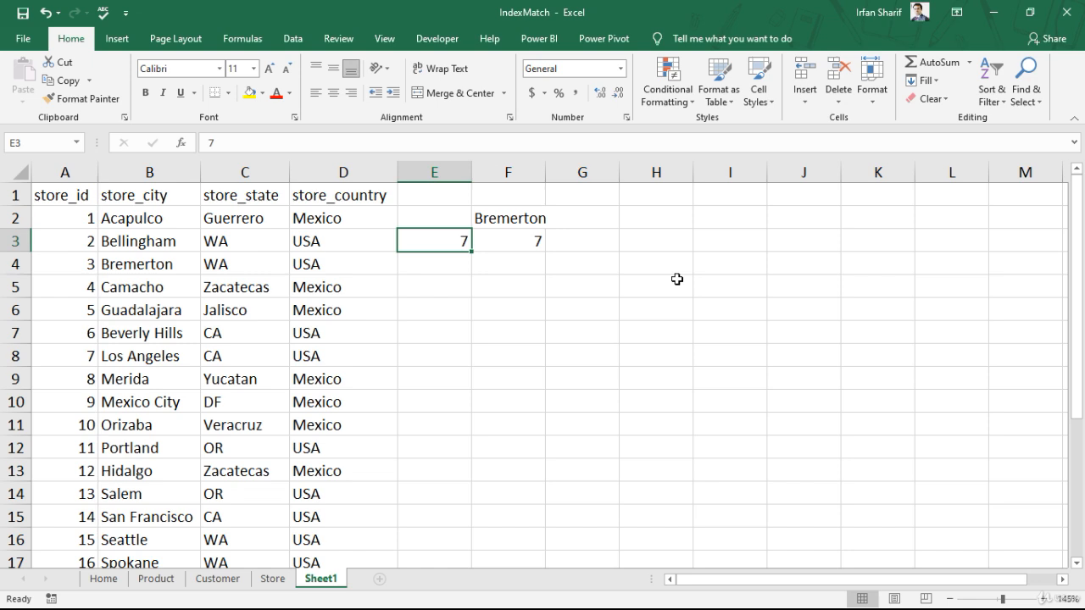
key(Right)
key(Left)
text(9)
key(Return)
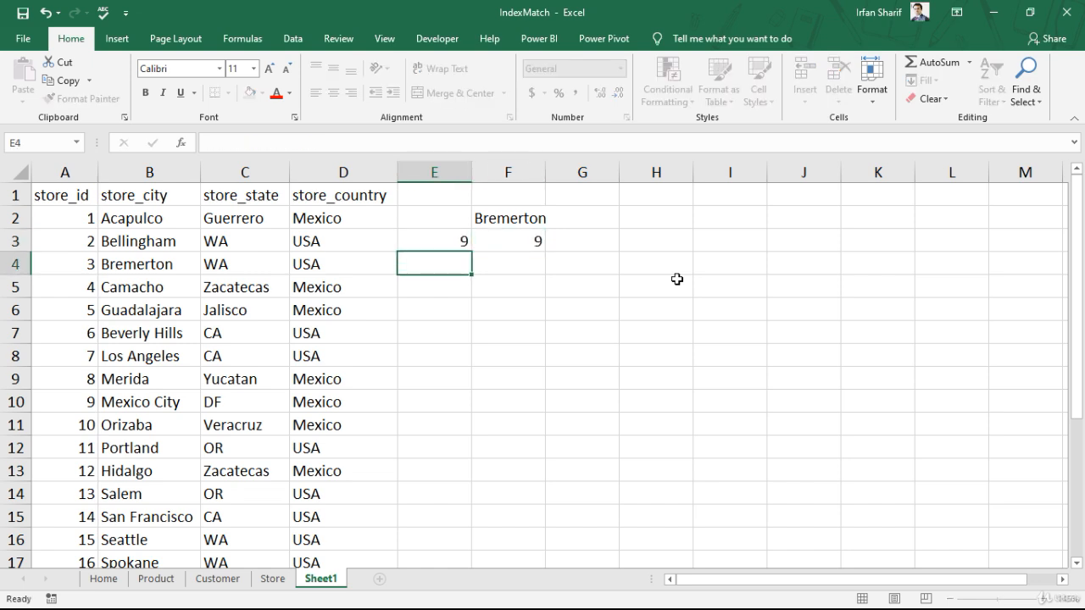
Start an INDEX formula in cell H3 with the store_city range B2:B25 as the array.
key(Up)
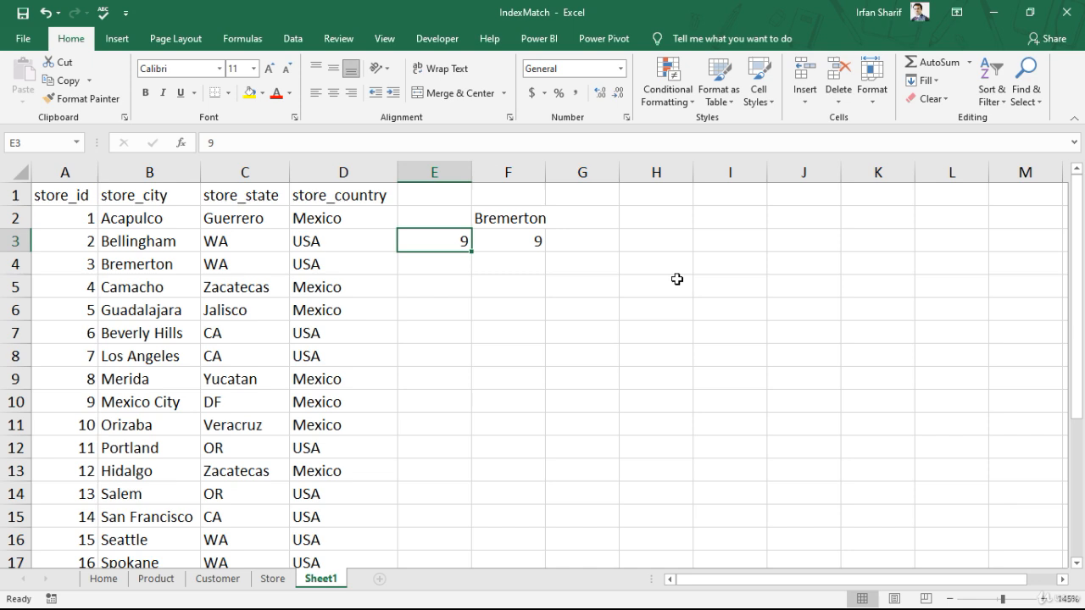
key(Right)
key(Right)
key(Right)
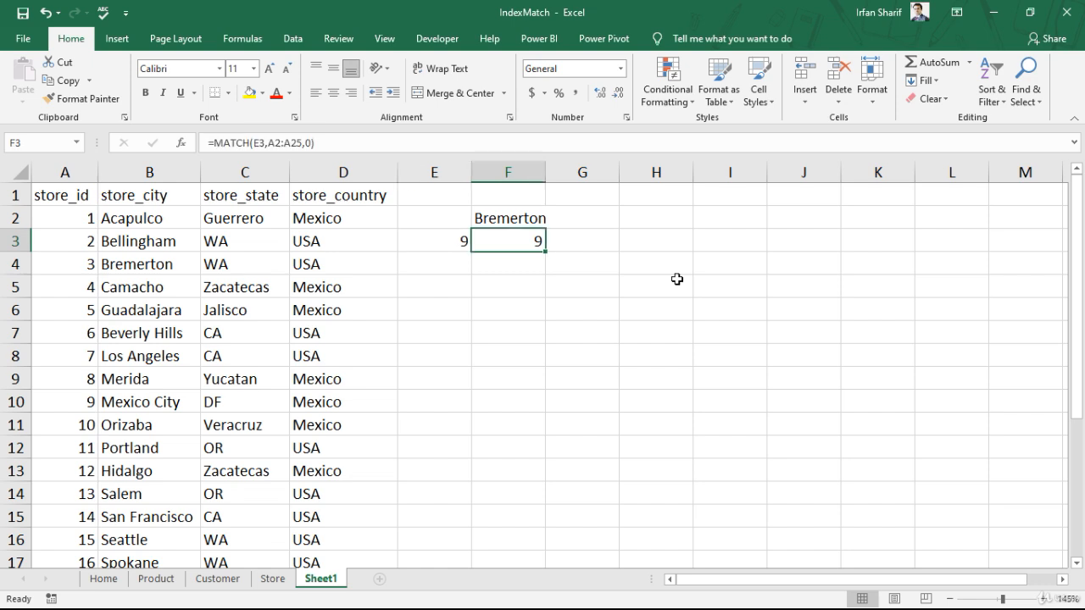
text(=inde)
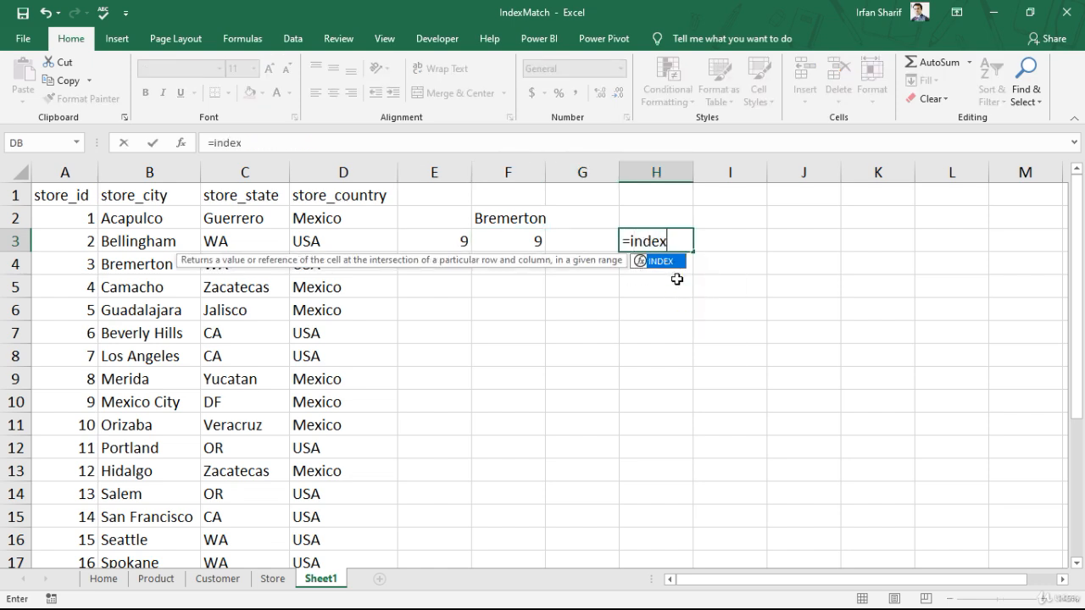
text(x)
key(Tab)
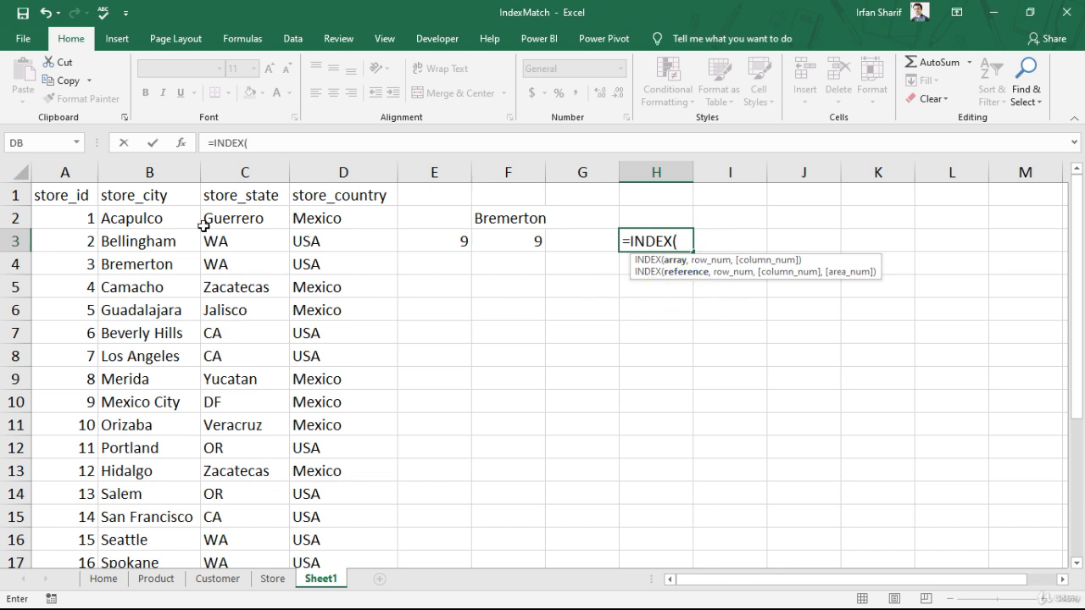
click(142, 219)
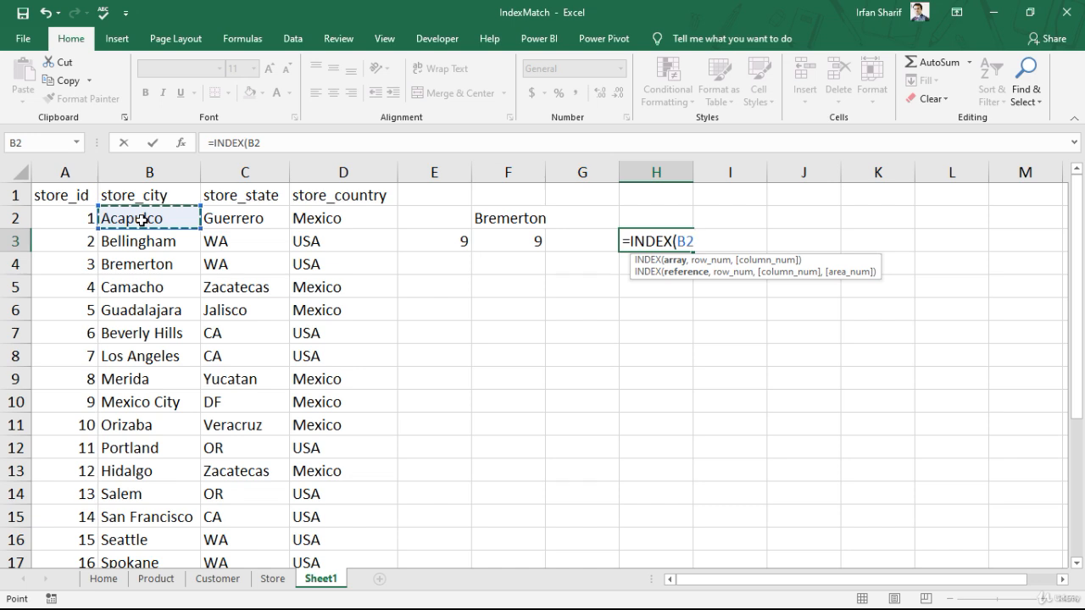
key(ctrl+shift+Down)
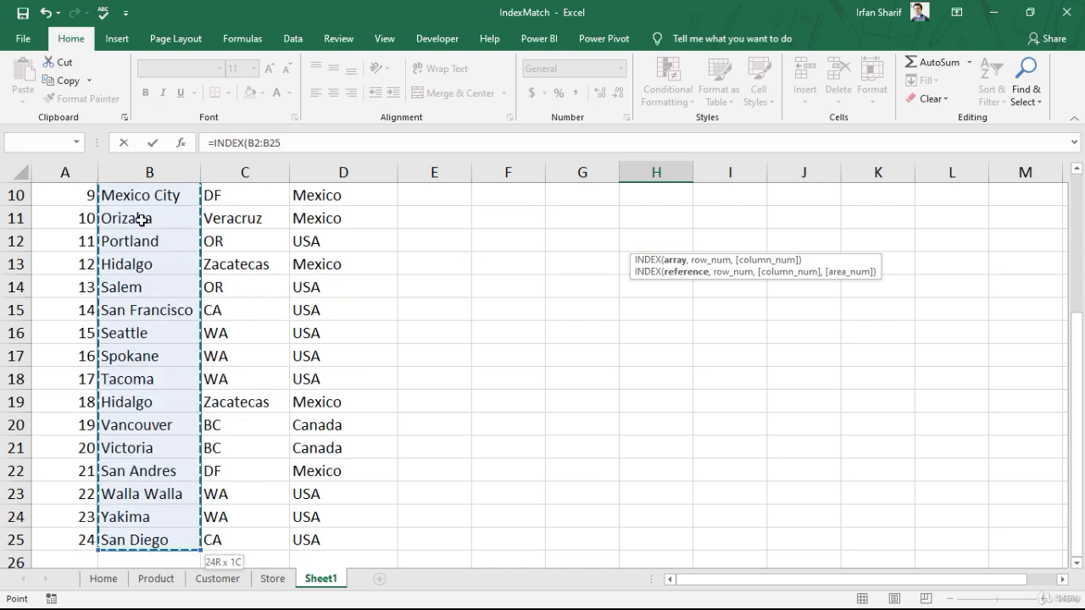
text(,)
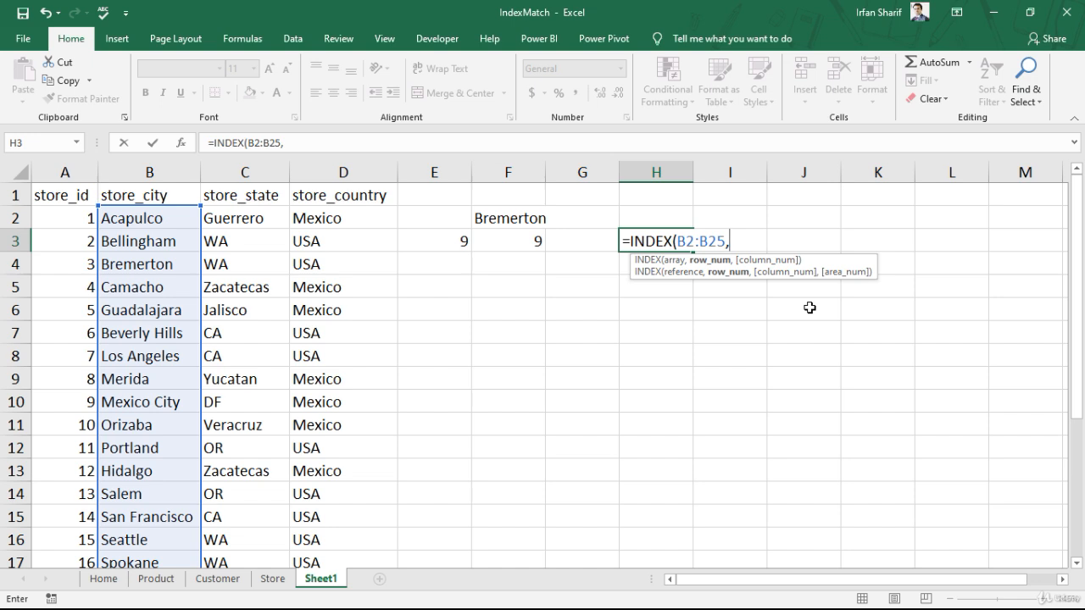
Nest a MATCH function as the INDEX row number in H3, with E3 as the lookup value.
text(match)
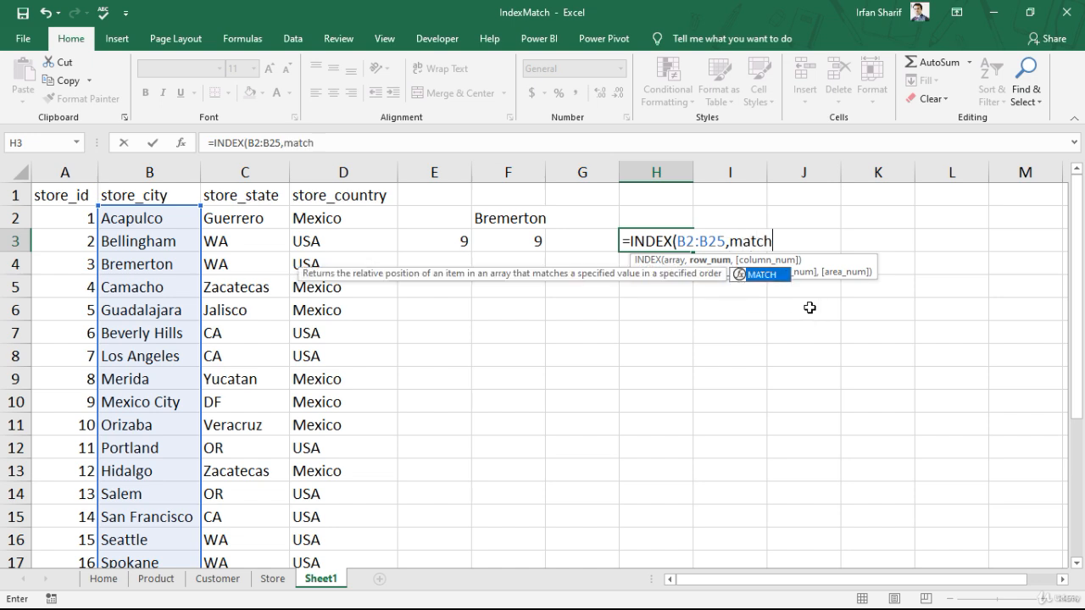
key(Tab)
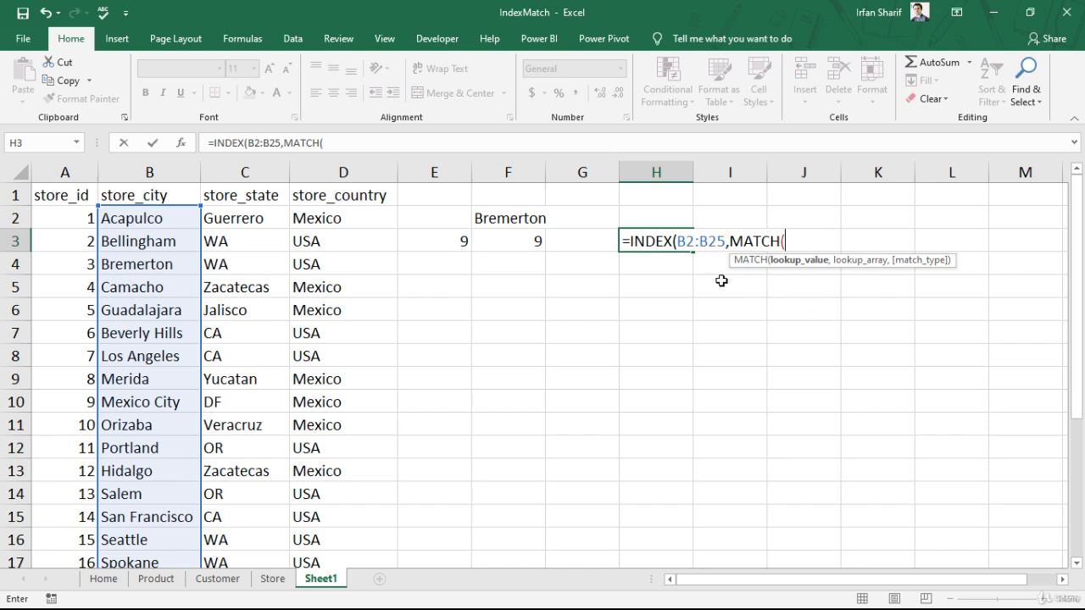
click(446, 244)
text(,)
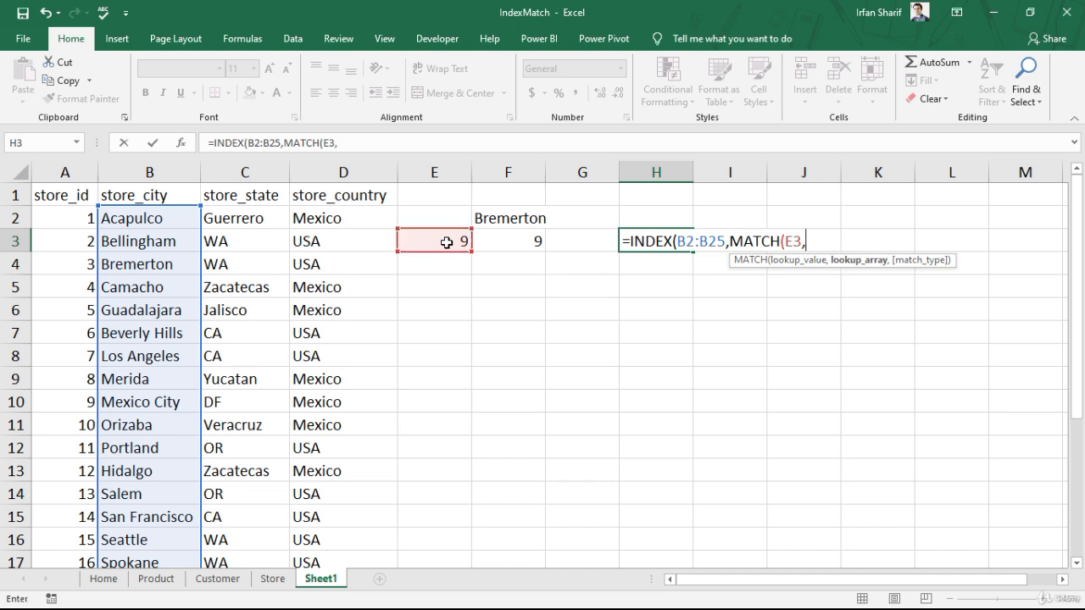
Complete the nested MATCH with the store_id range A2:A25 and exact match type 0, and enter the combined formula in H3.
click(88, 219)
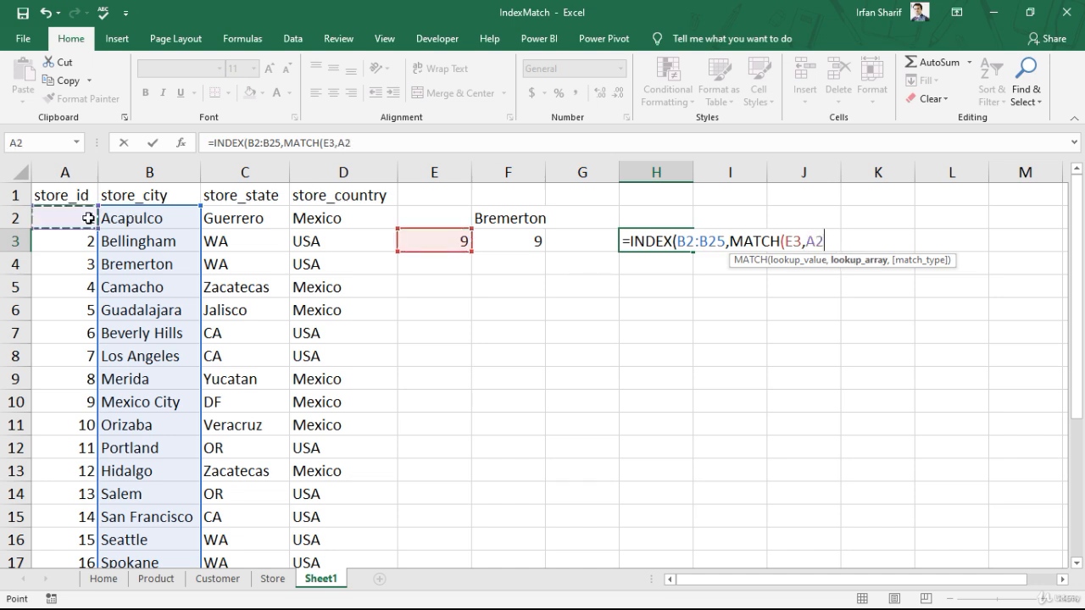
key(ctrl+shift+Down)
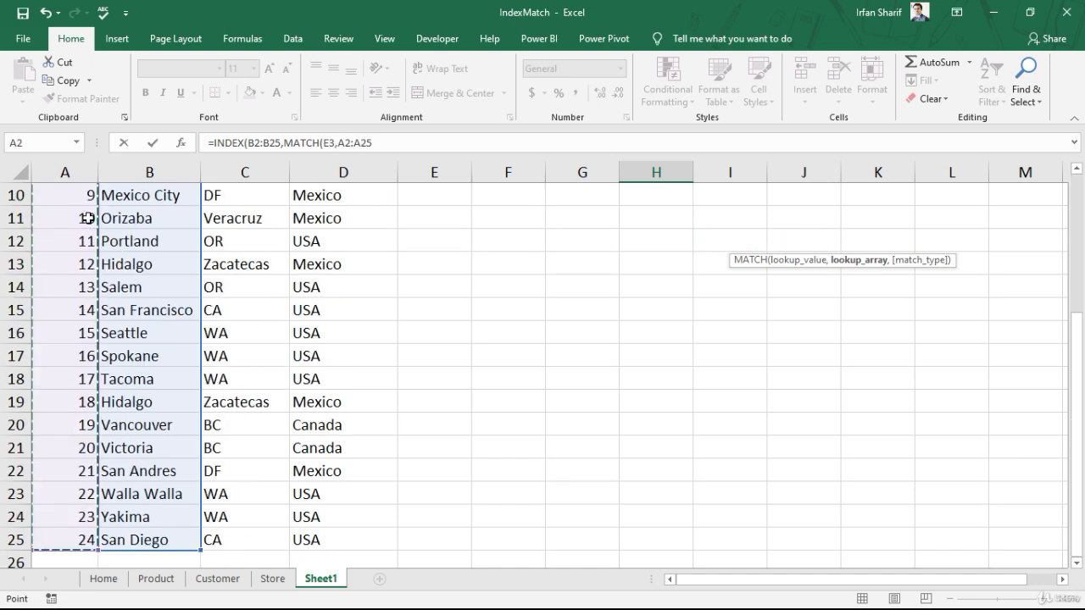
text(,)
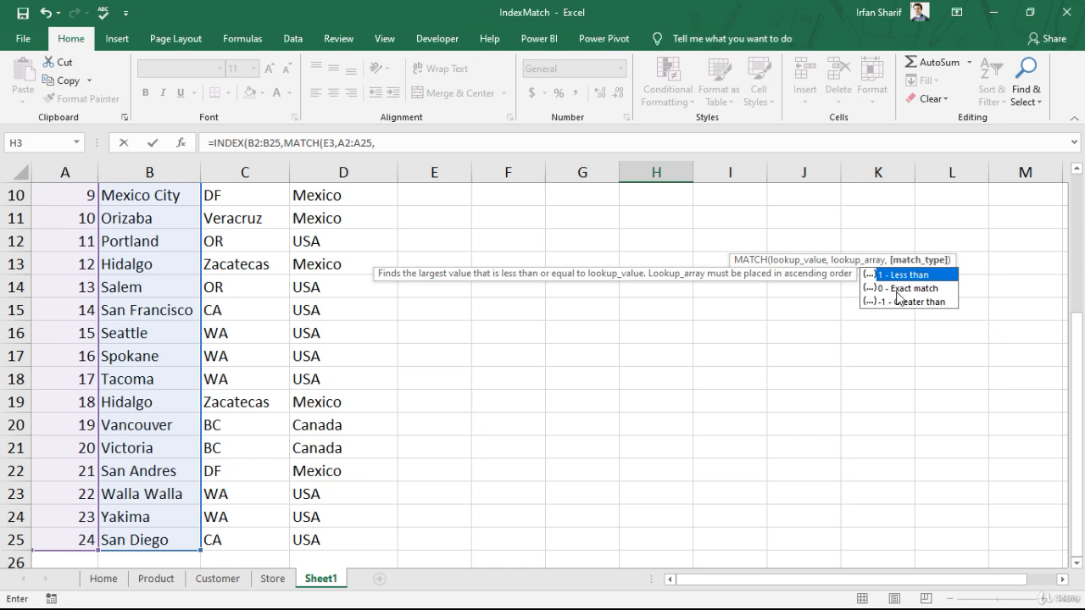
scroll(759, 231, up, 3)
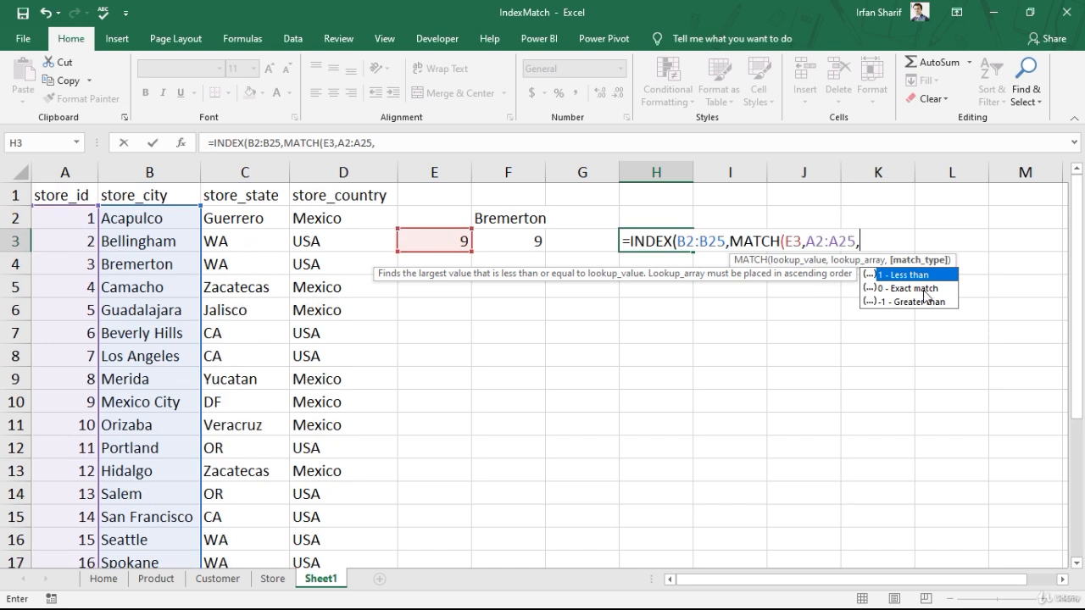
double_click(905, 288)
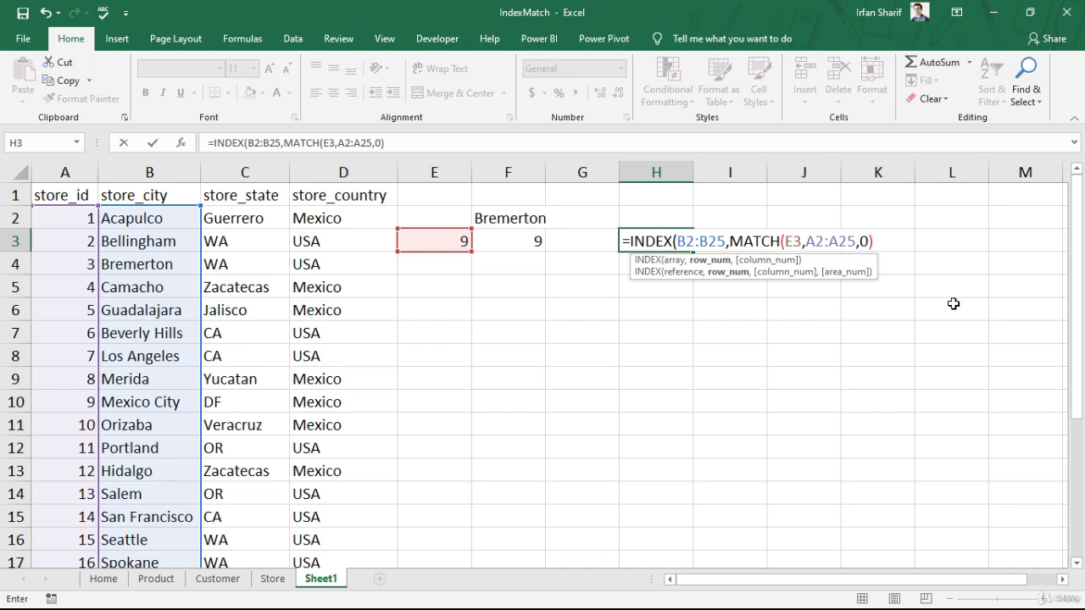
text())
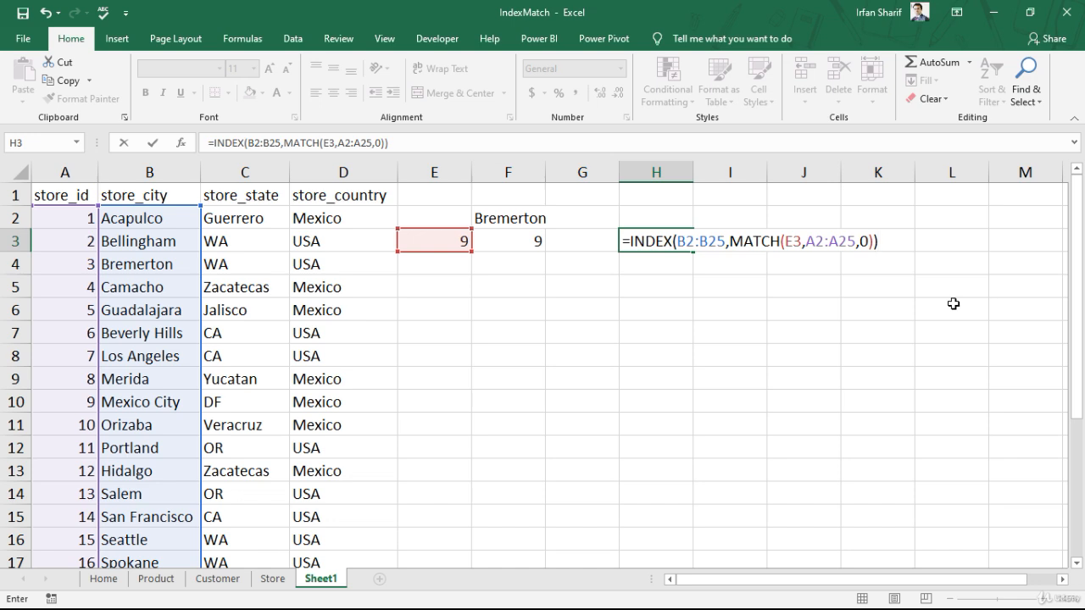
key(Return)
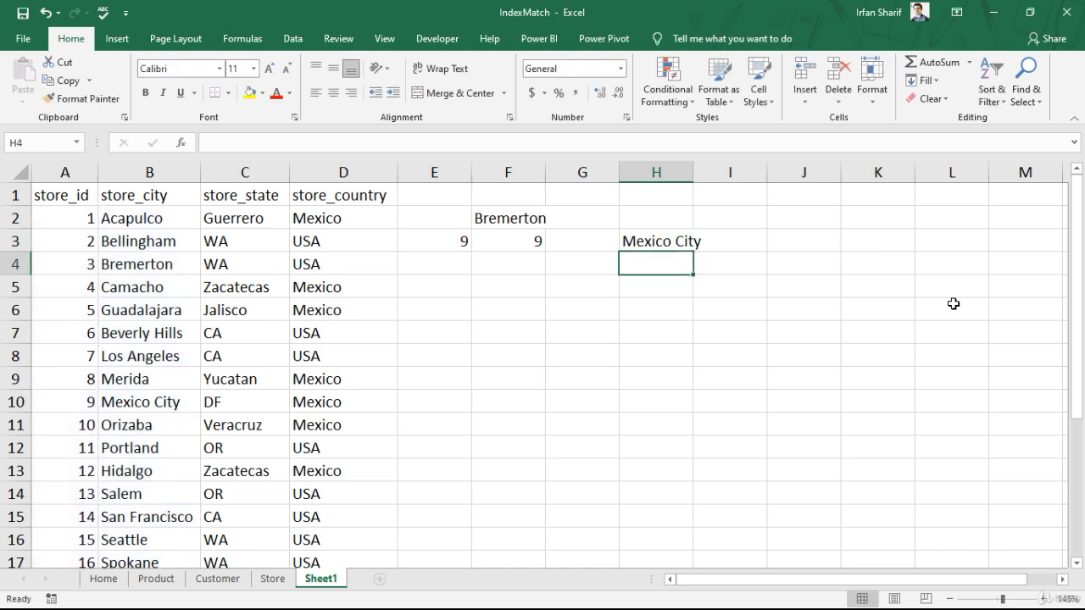
Change the lookup store ID in cell E3 to 14 and check it against the matching row in the store table.
click(651, 243)
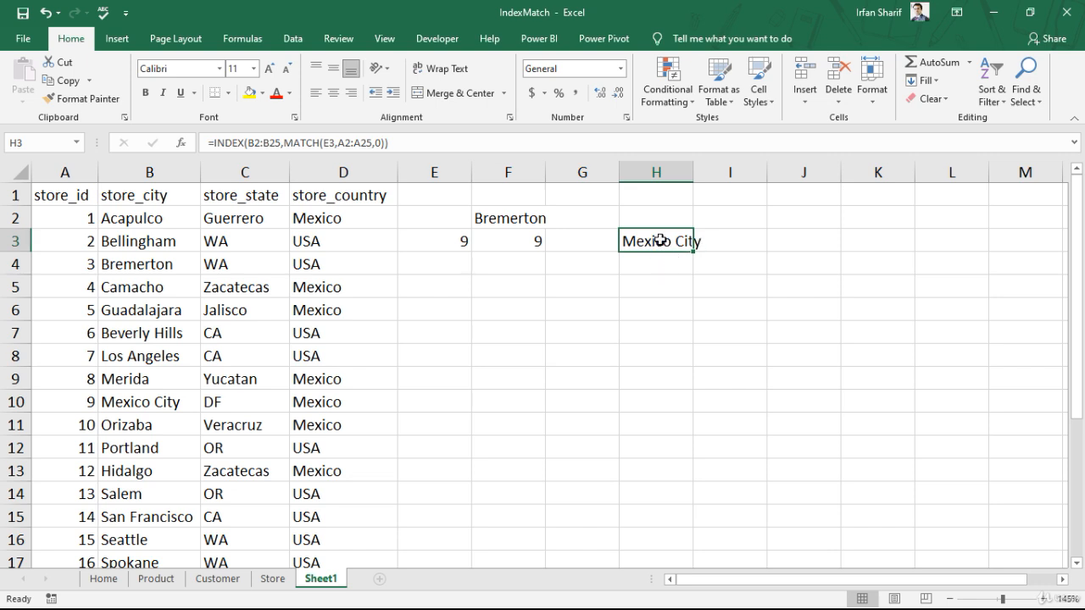
click(447, 242)
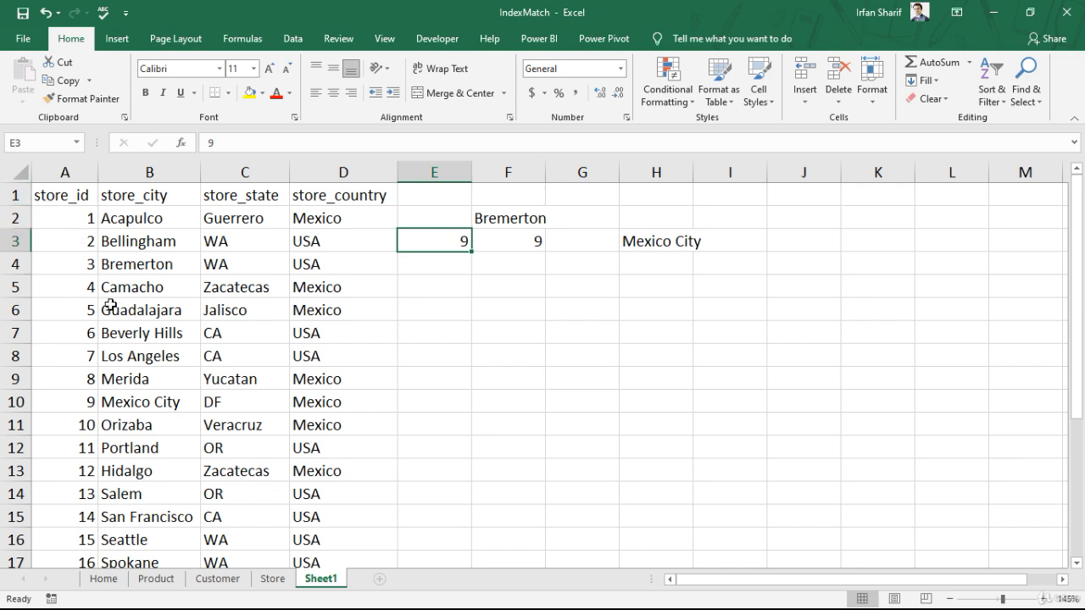
click(78, 402)
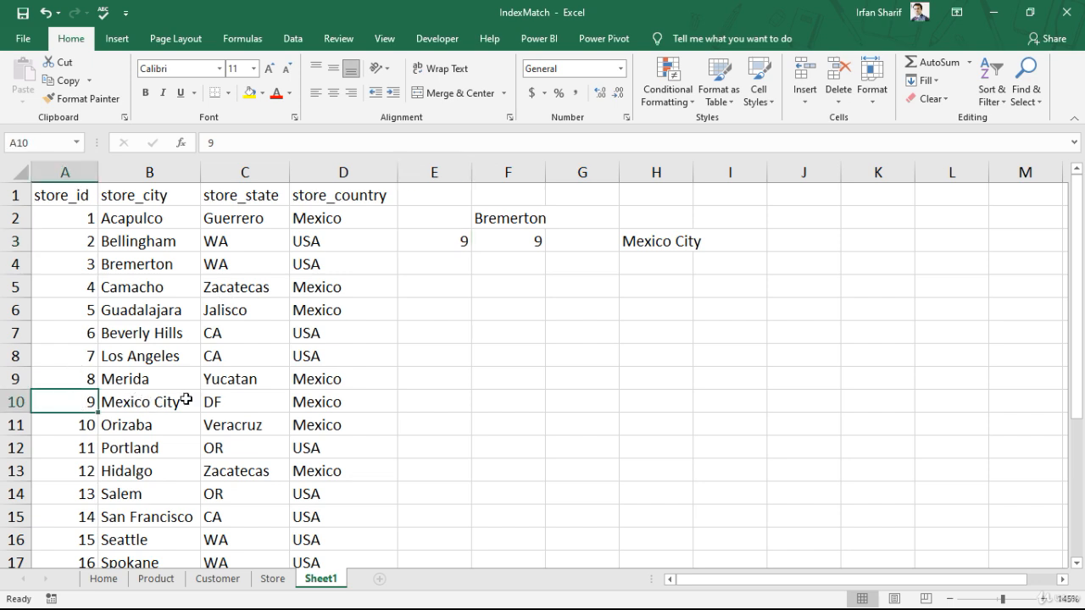
click(461, 240)
text(14)
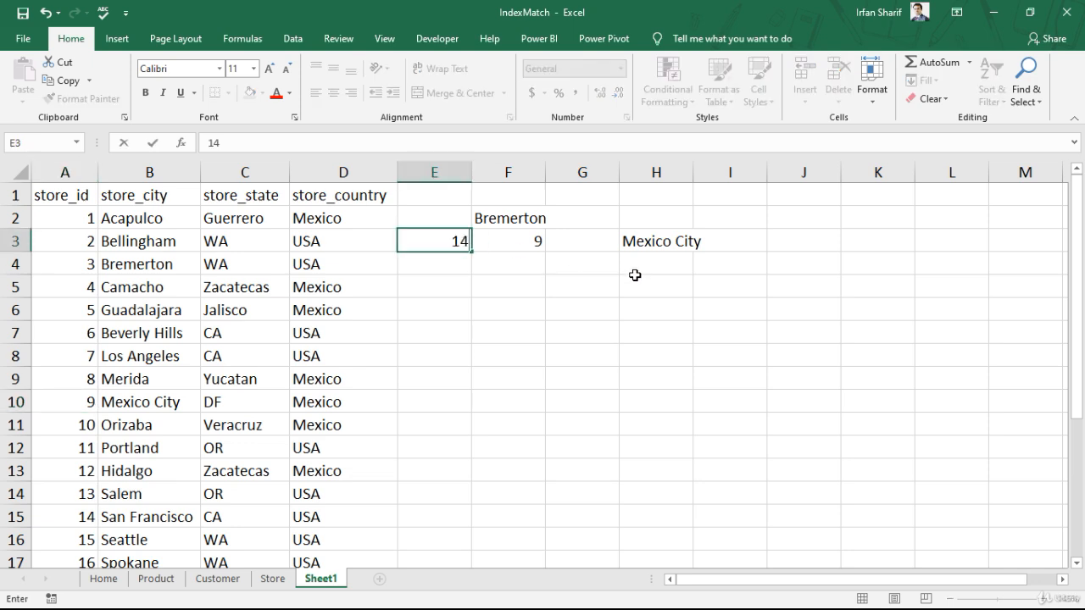
key(Return)
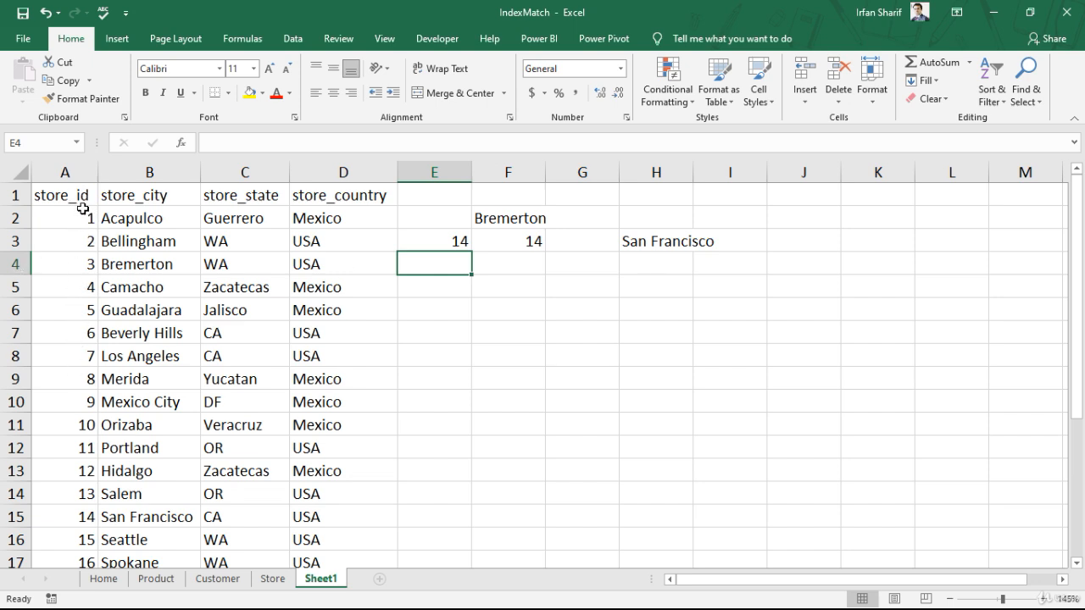
click(67, 520)
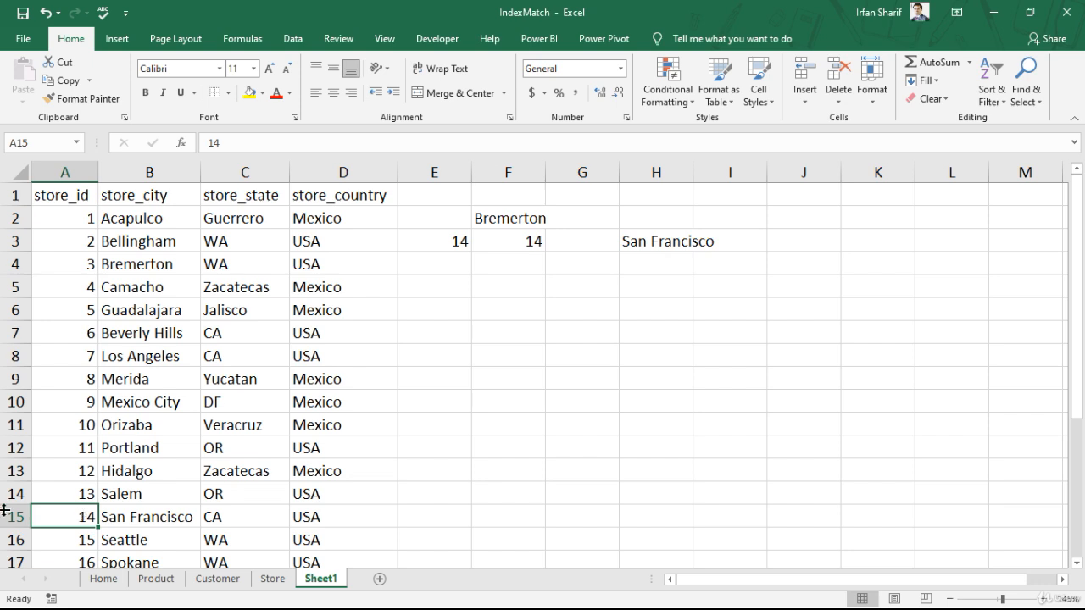
On the Home sheet, start an INDEX formula in C2 with the Product sheet's Product_name range B2:B1561 as the array.
click(108, 578)
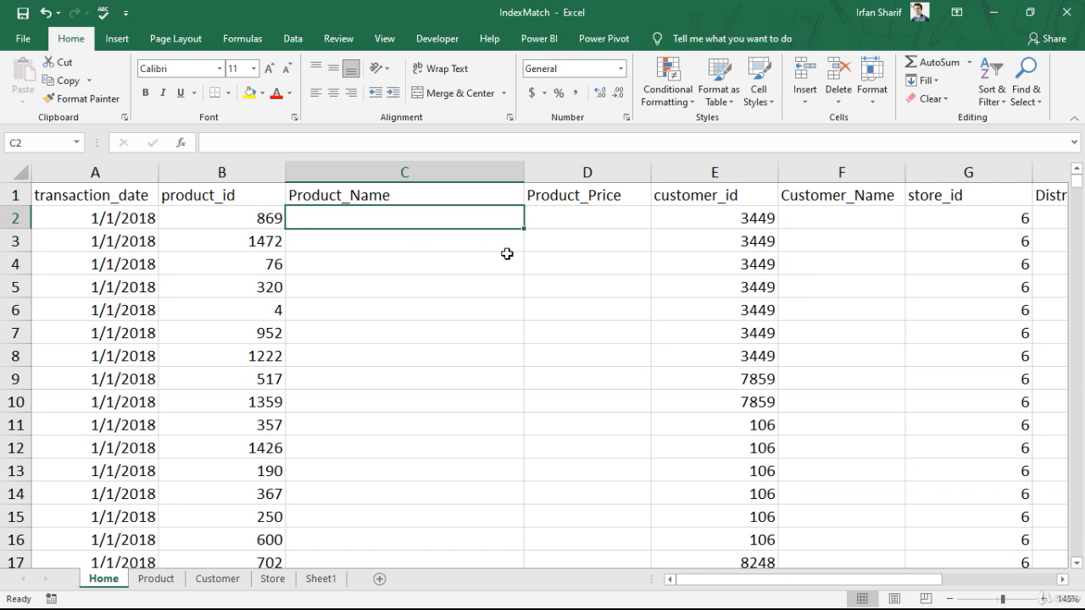
text(=index)
key(Tab)
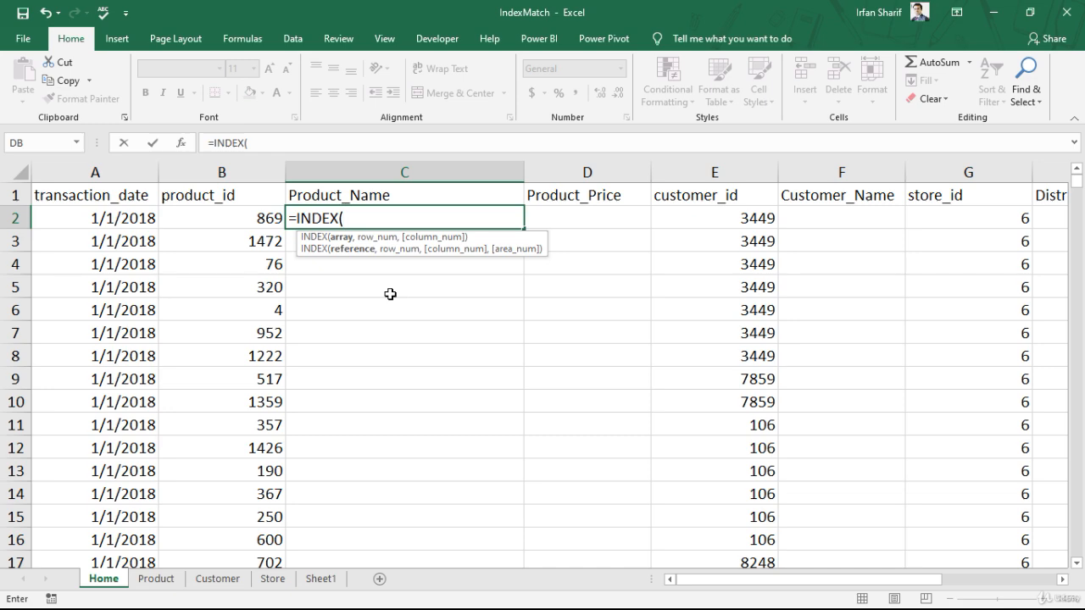
click(157, 578)
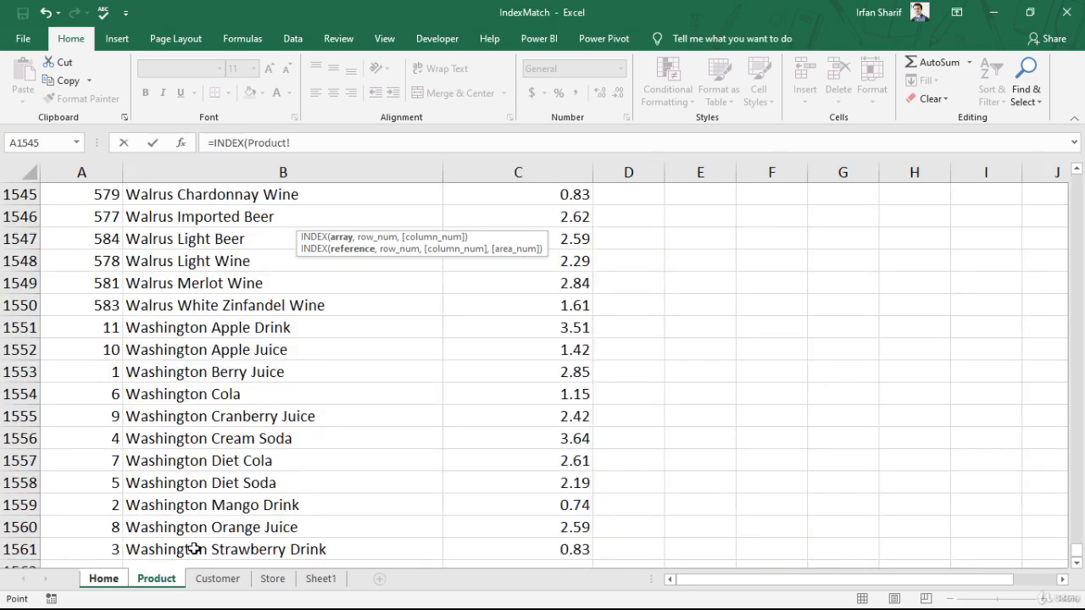
click(295, 222)
key(ctrl+Up)
key(Down)
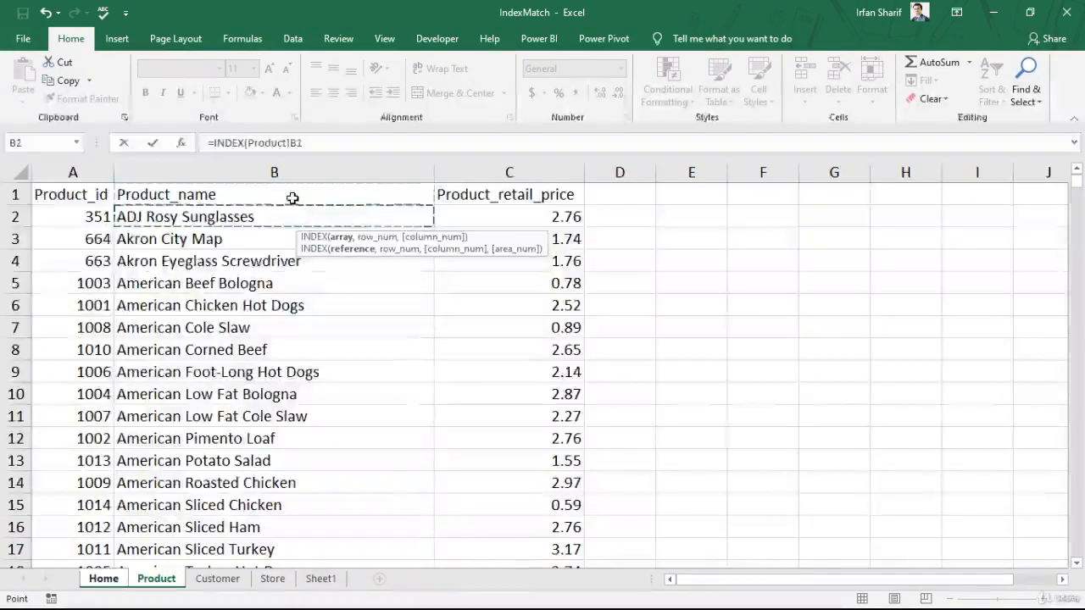
key(ctrl+shift+Down)
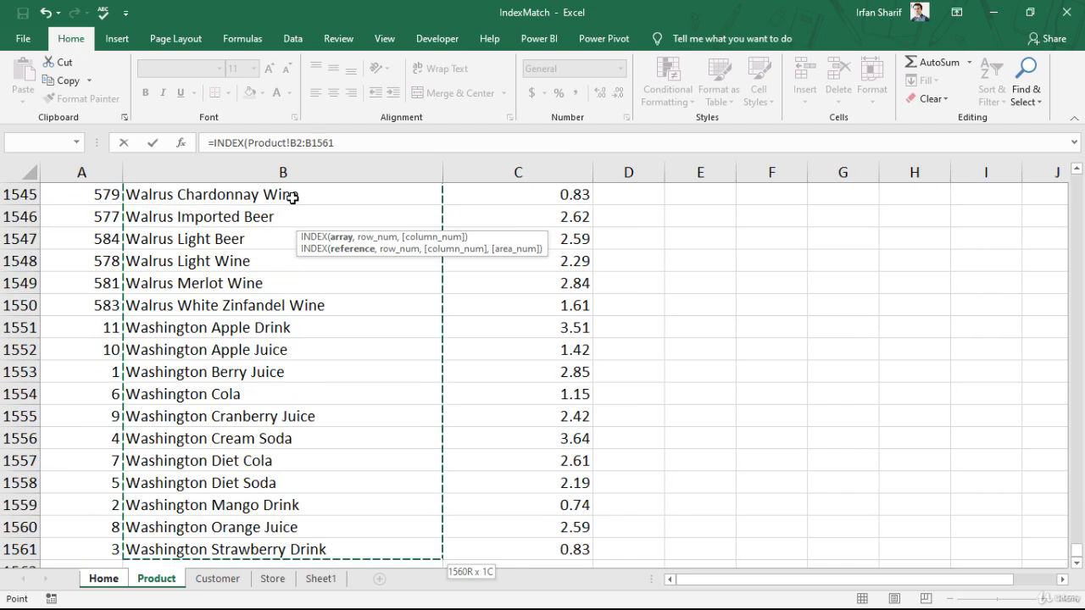
text(,)
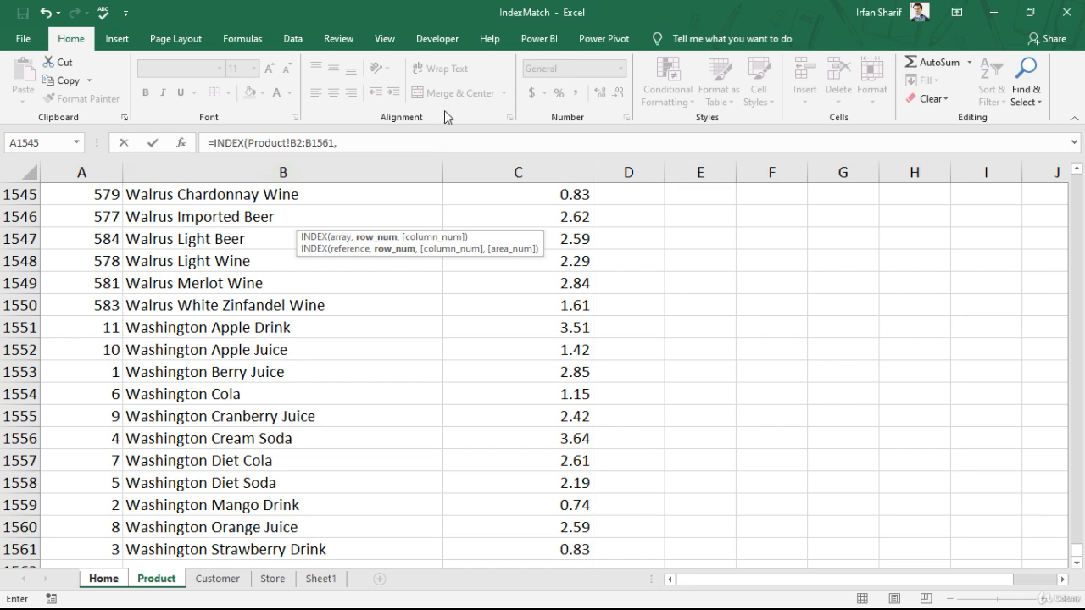
Nest a MATCH function as the row number in the Product_Name formula, with the product_id in Home!B2 as the lookup value.
text(matc)
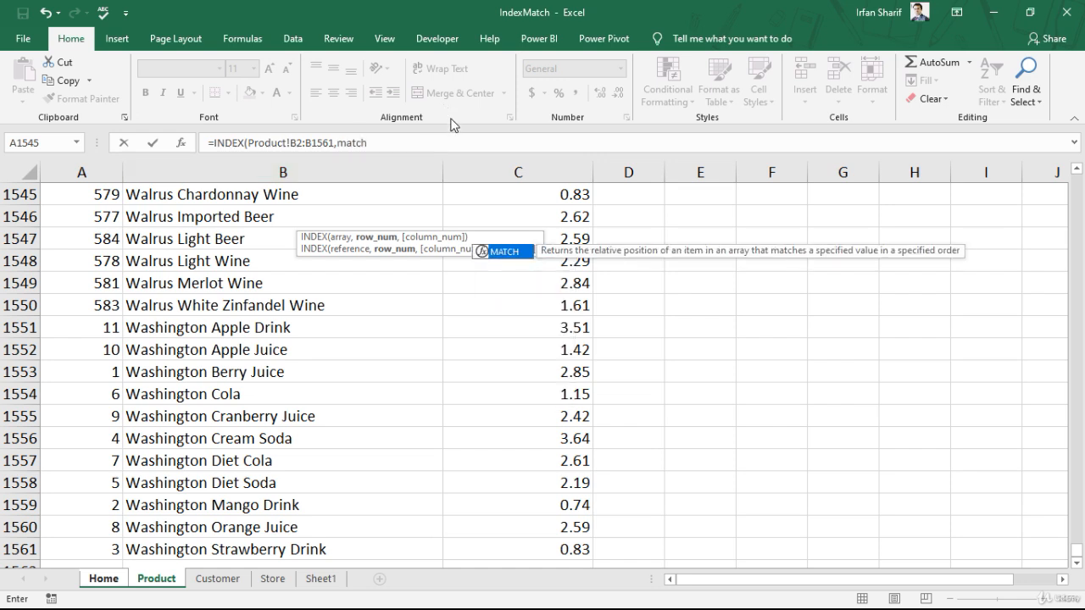
text(h)
key(Tab)
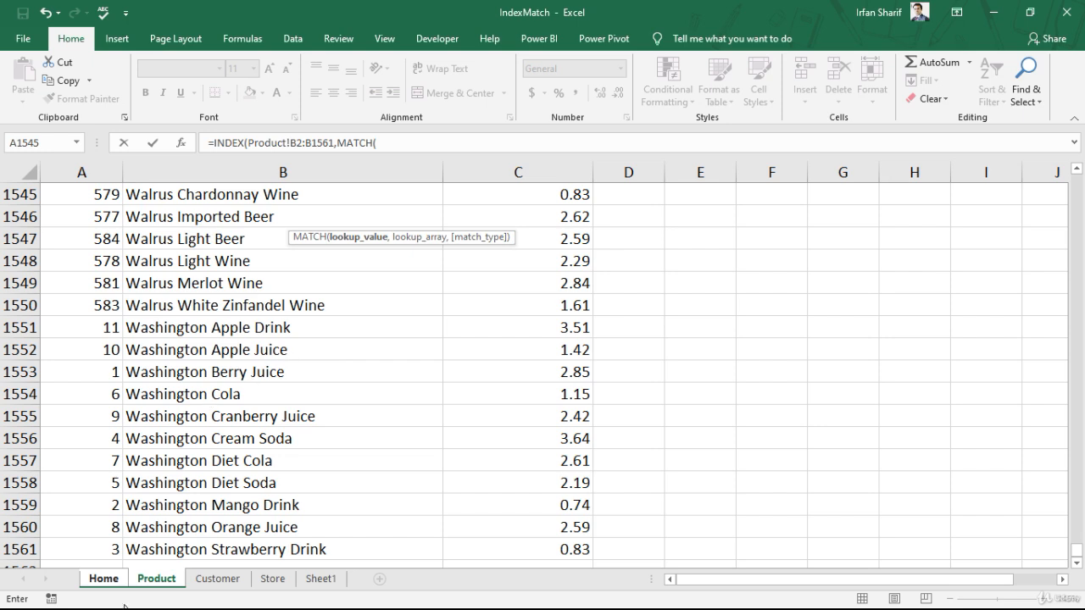
click(93, 583)
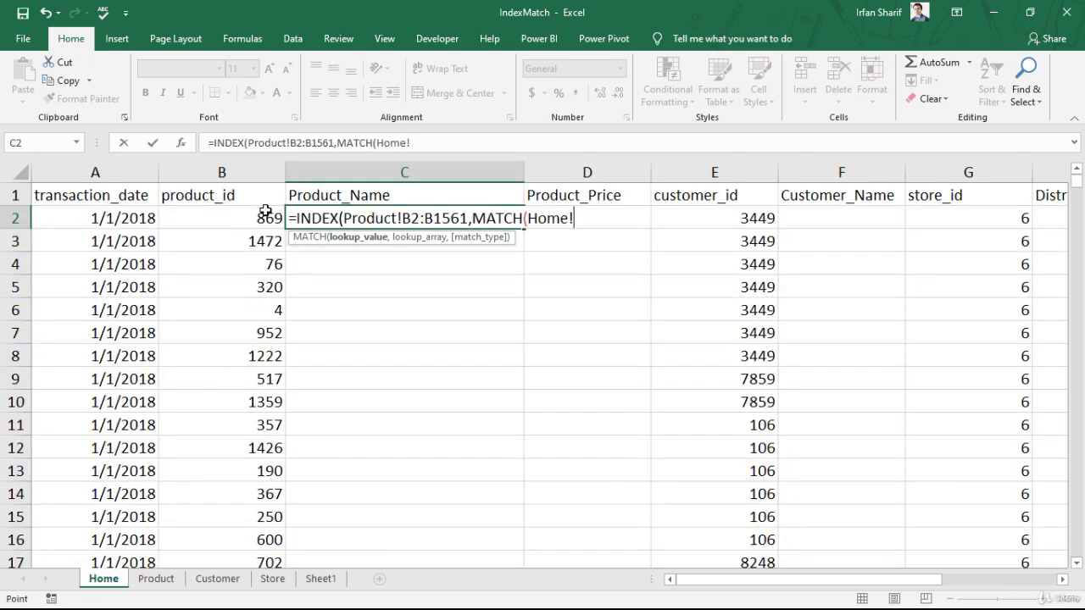
click(262, 217)
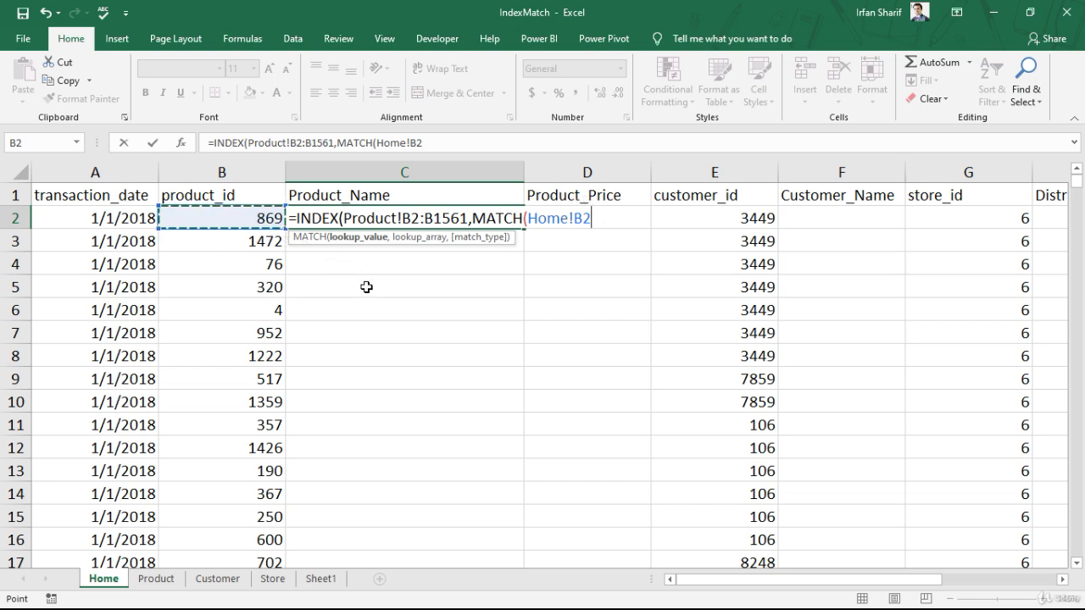
text(,)
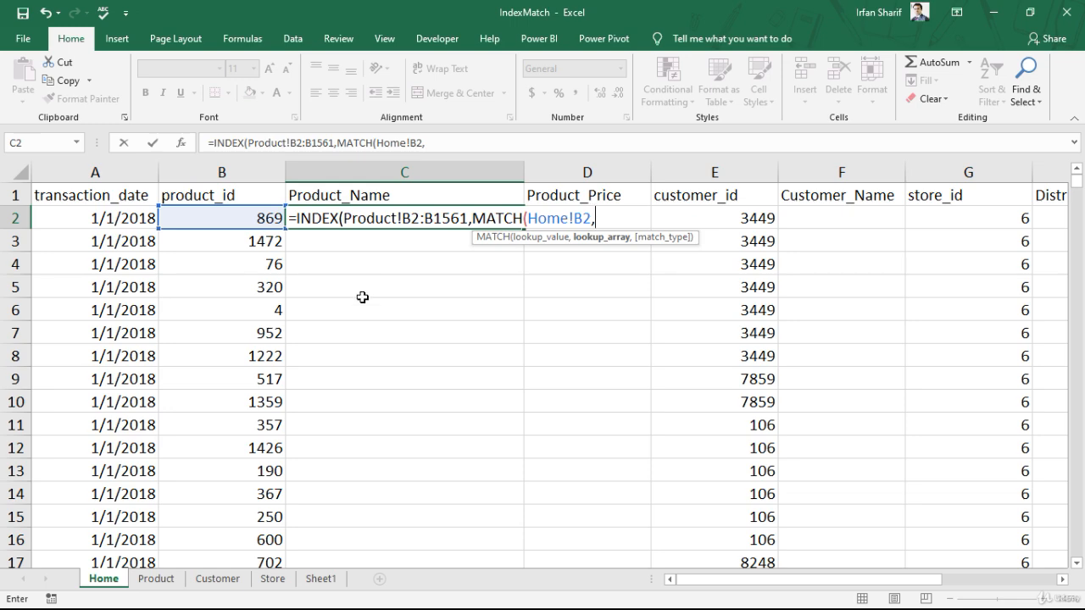
Set the MATCH lookup array to the Product sheet's Product_id range A2:A1561.
click(156, 579)
click(106, 237)
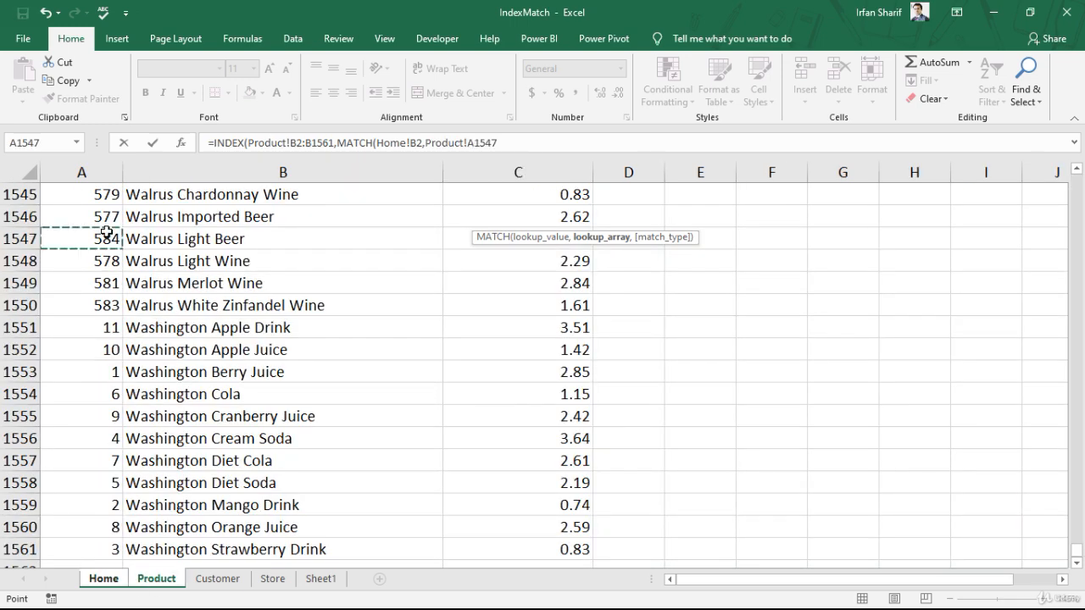
key(ctrl+Up)
key(Down)
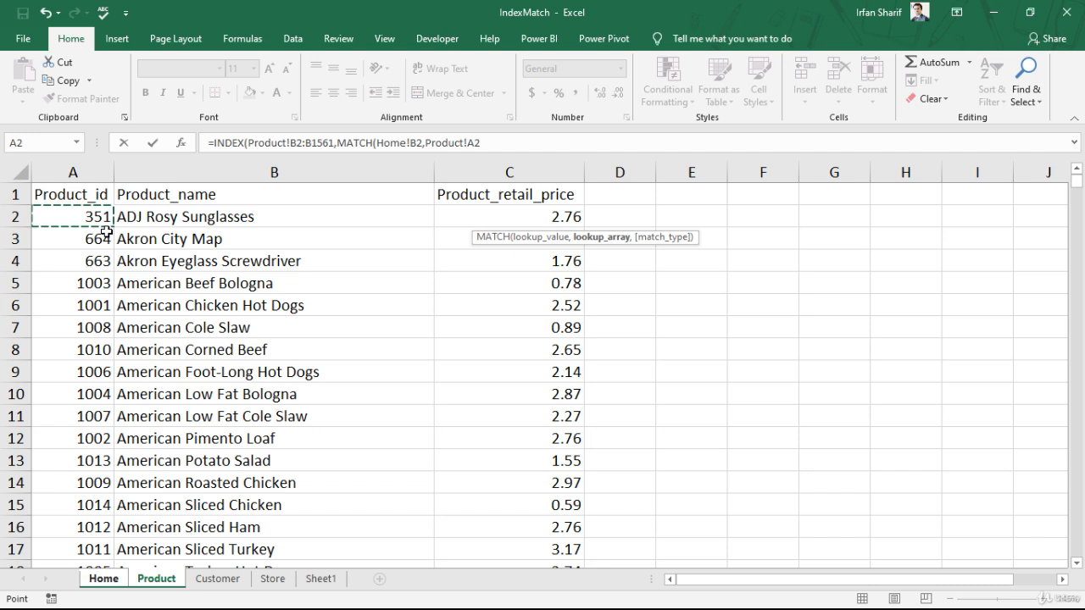
key(ctrl+shift+Down)
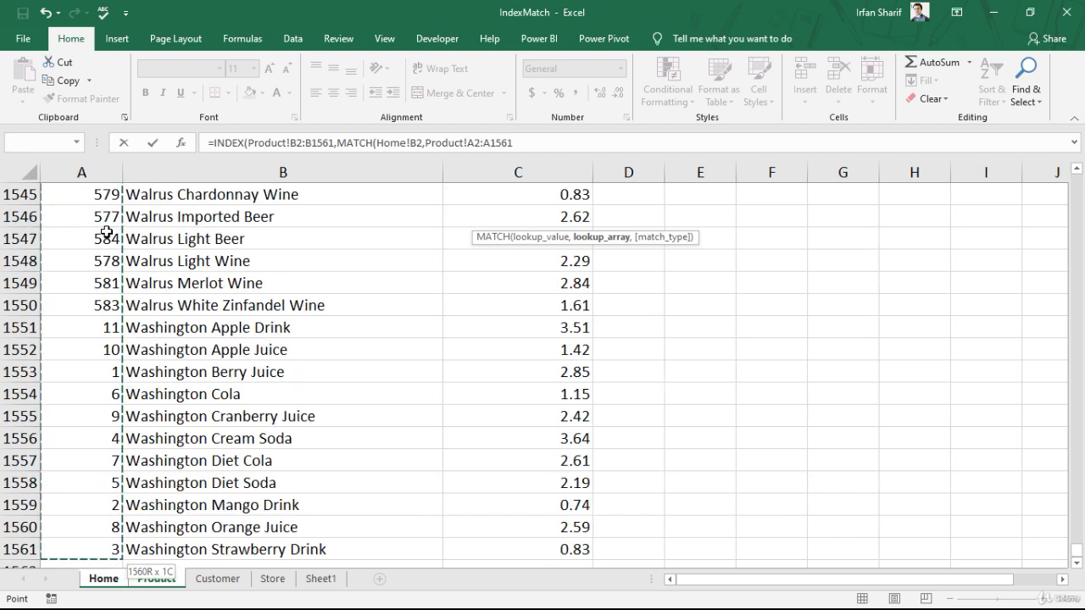
Set the match type to 0 (exact match), close both functions and enter the Product_Name formula in C2.
text(,)
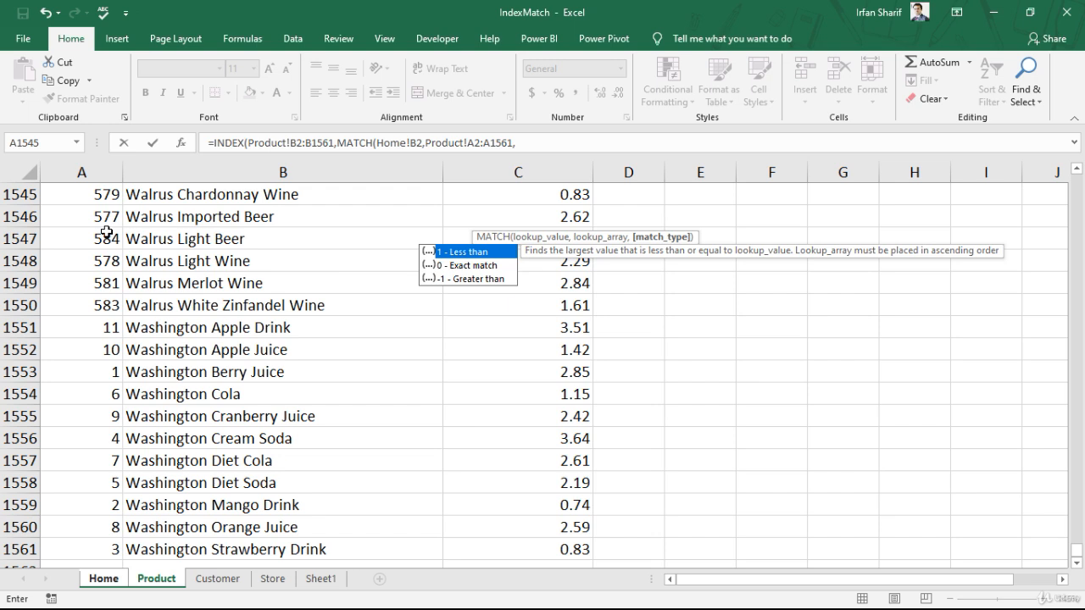
key(Down)
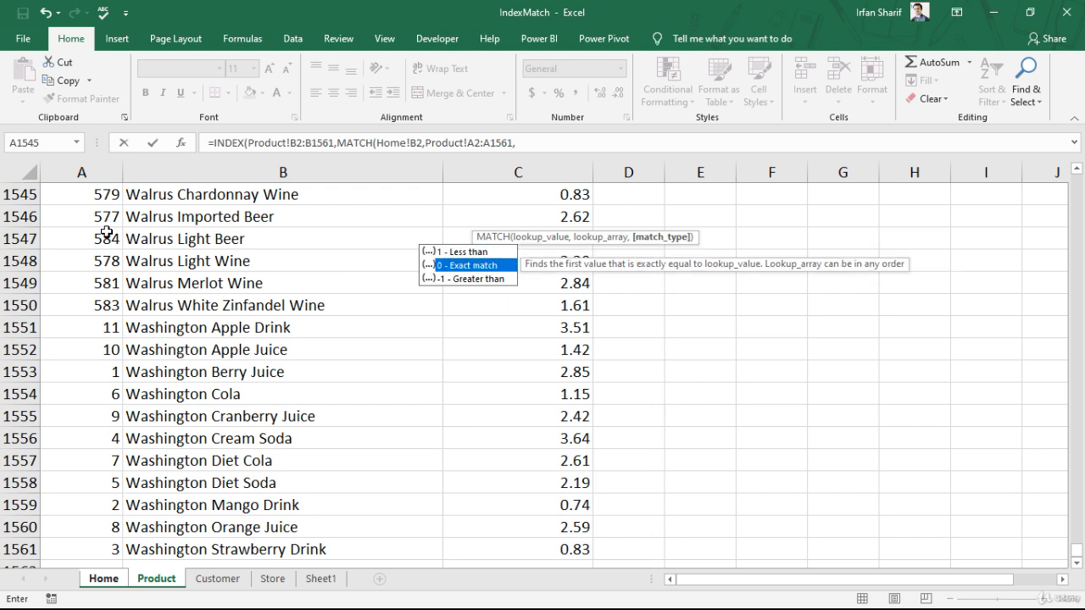
key(Tab)
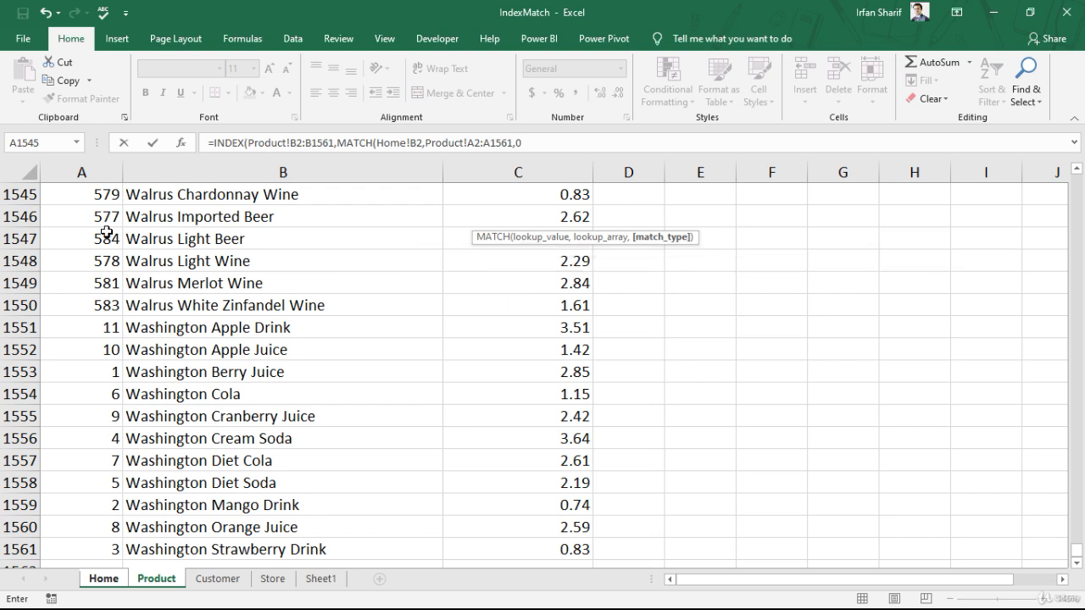
text()))
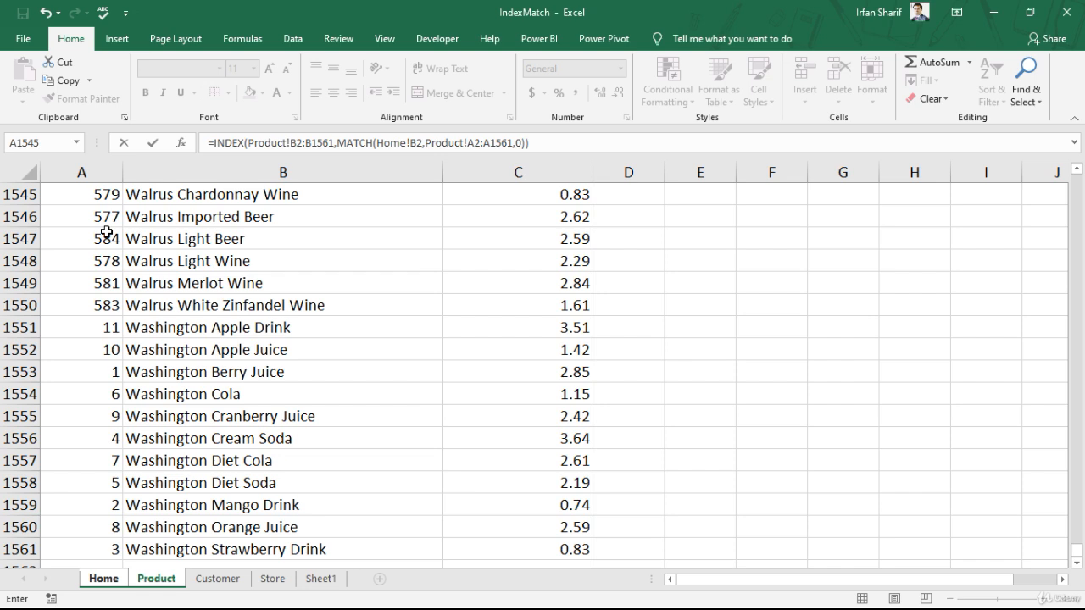
key(Return)
click(363, 212)
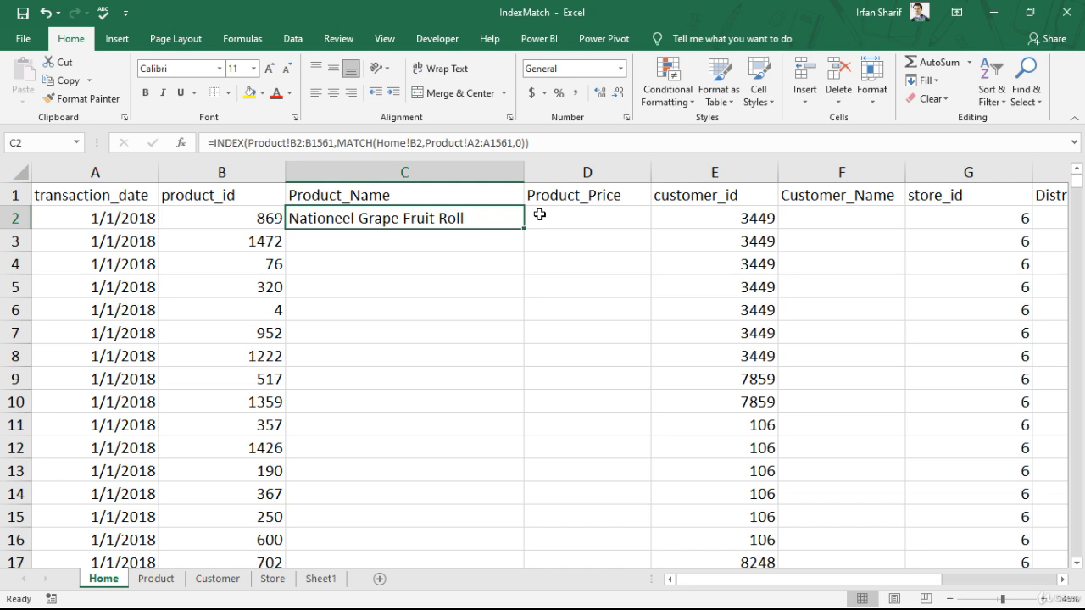
Search the Product sheet for product_id 869 to check the name returned in Home!C2, and return to the Home sheet.
click(258, 218)
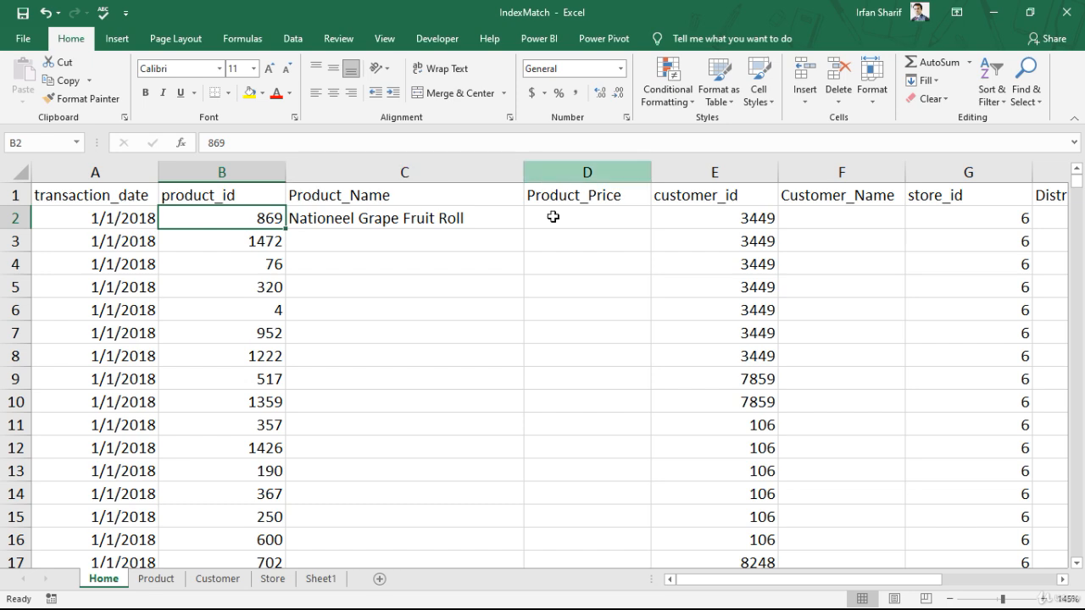
click(166, 579)
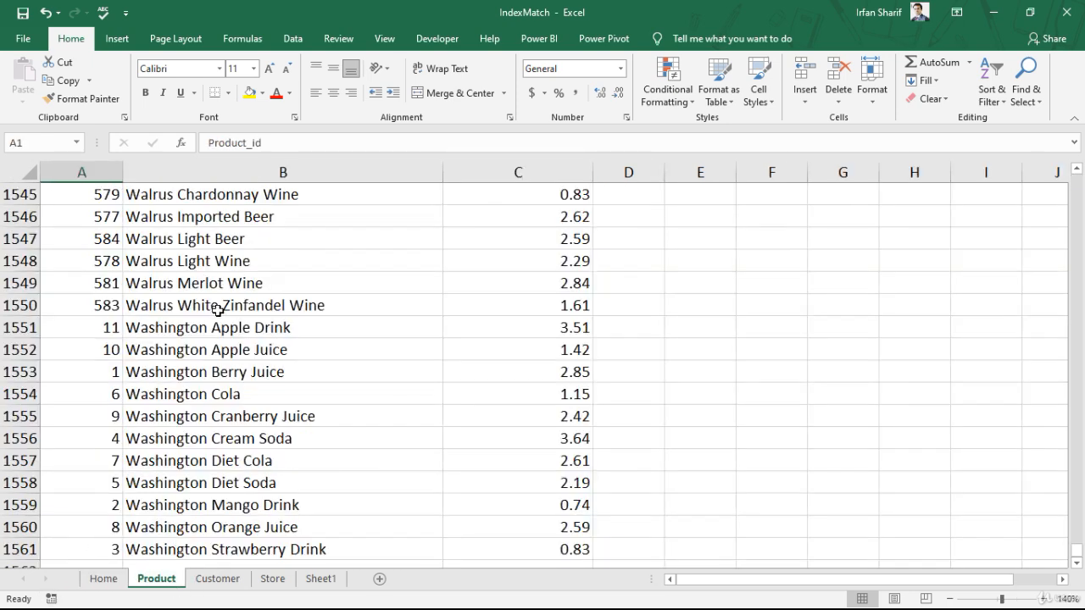
click(217, 307)
key(ctrl+f)
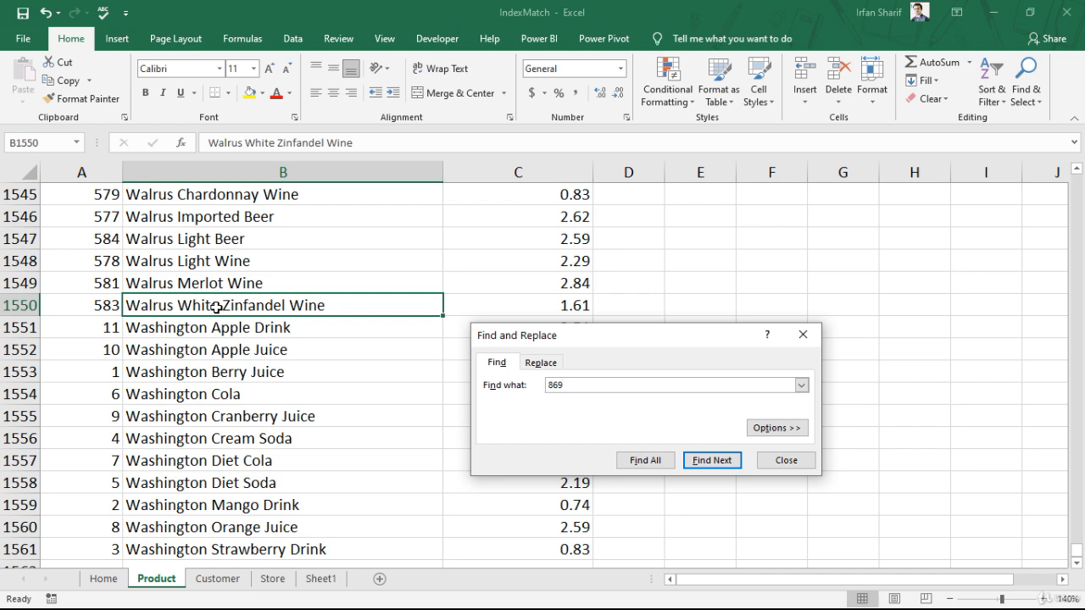
key(Return)
key(Escape)
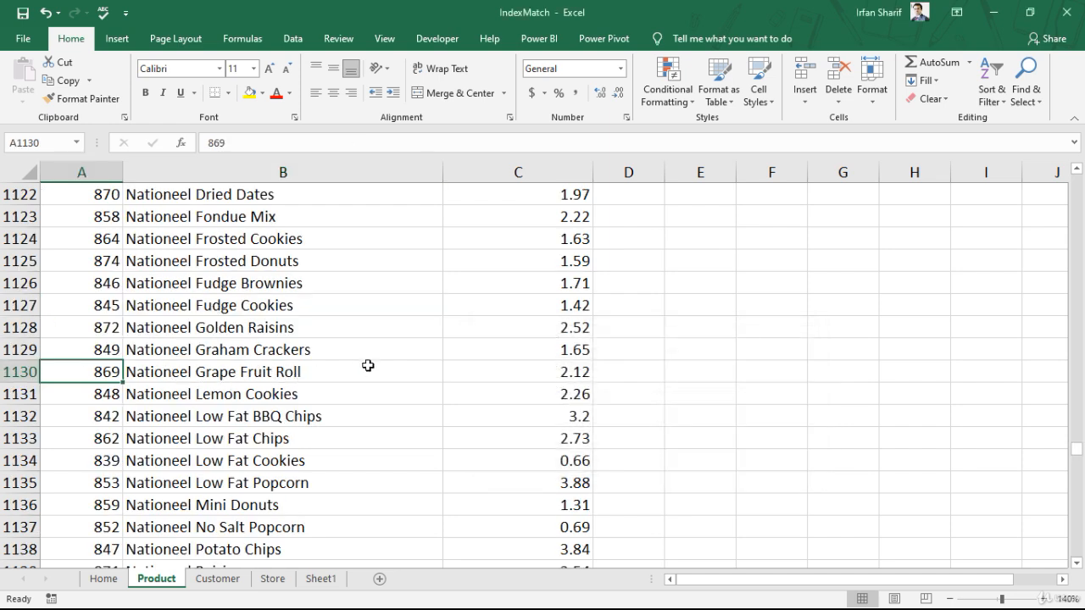
click(104, 579)
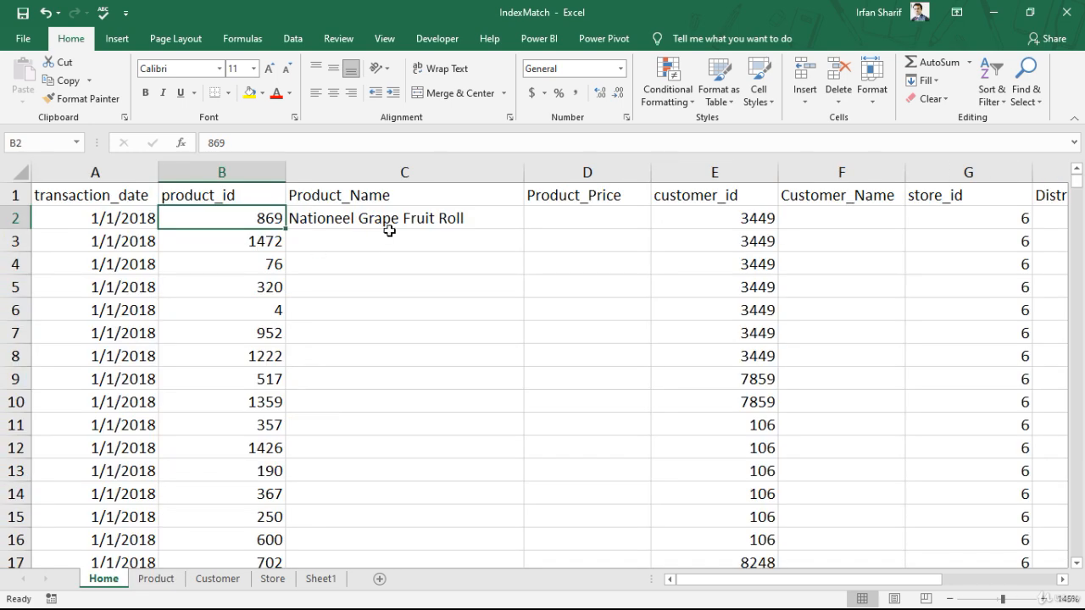
In the C2 formula, make the INDEX array reference absolute as Product!$B$2:$B$1561.
click(398, 223)
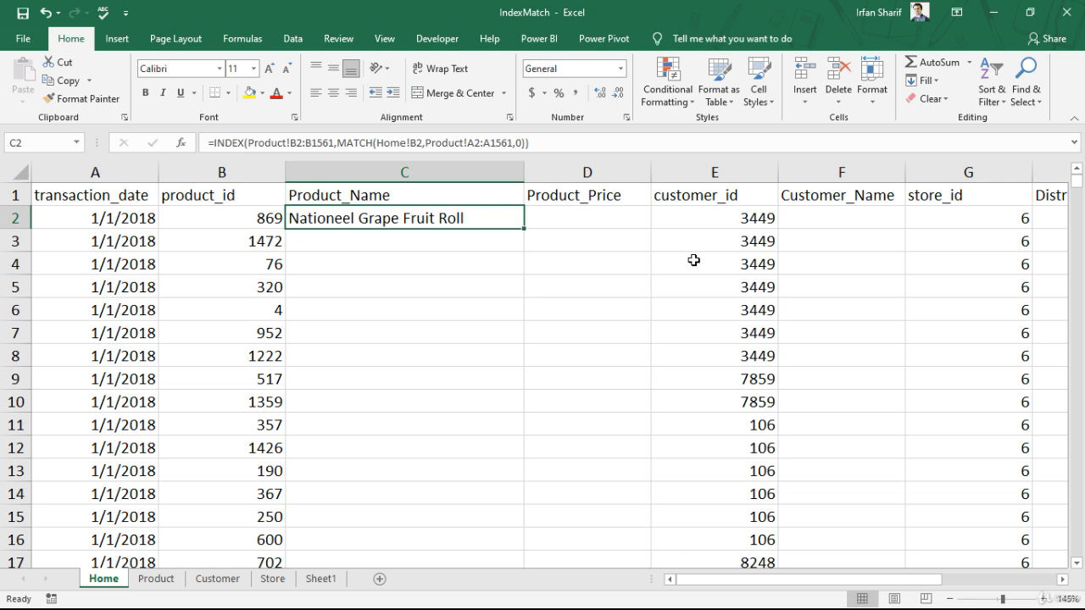
key(F2)
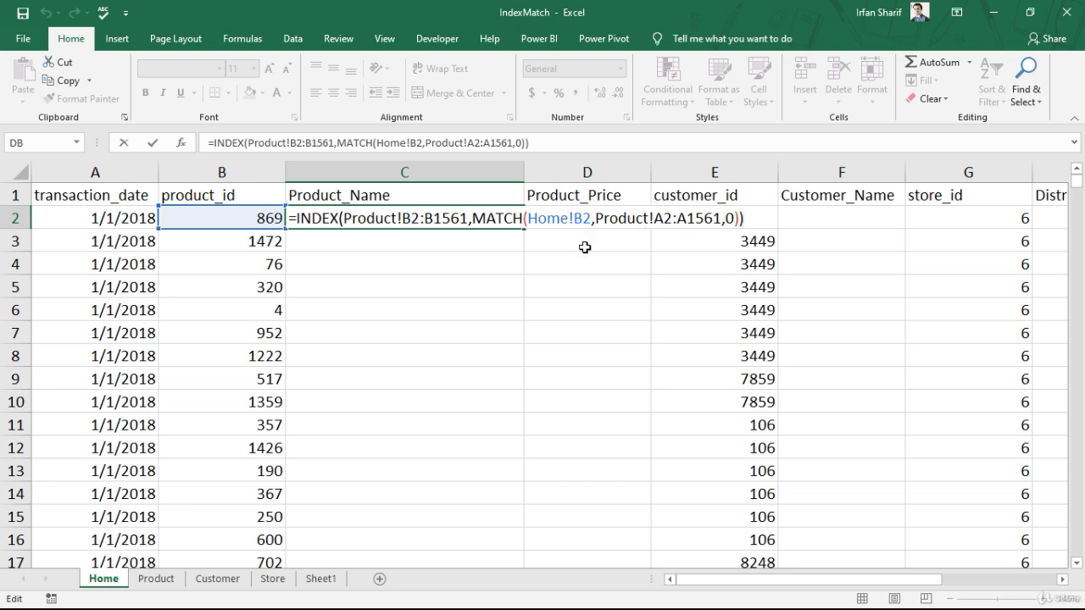
click(410, 220)
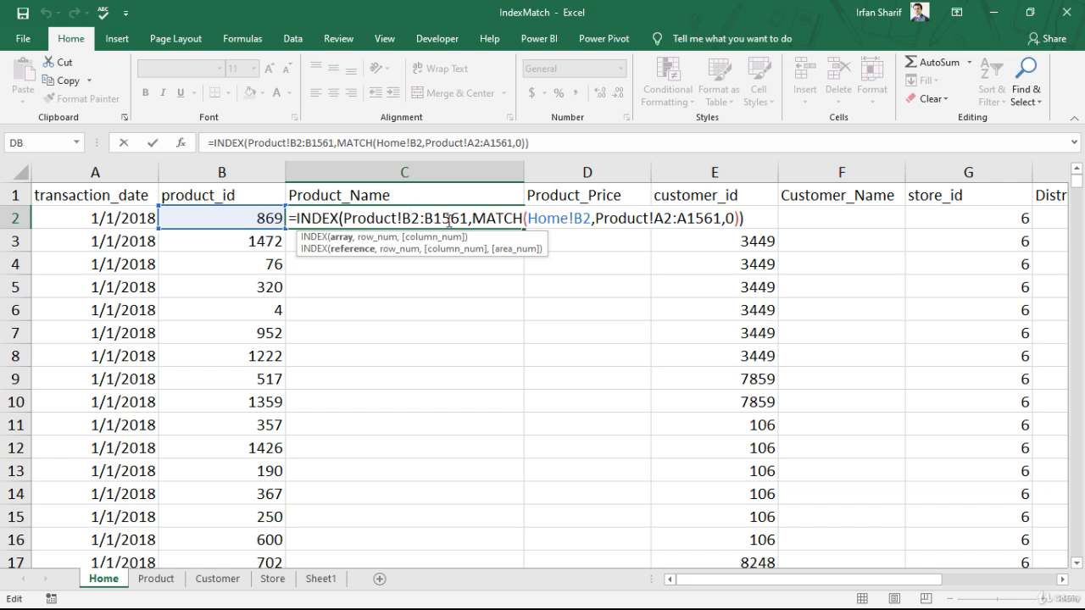
key(F4)
click(468, 219)
key(F4)
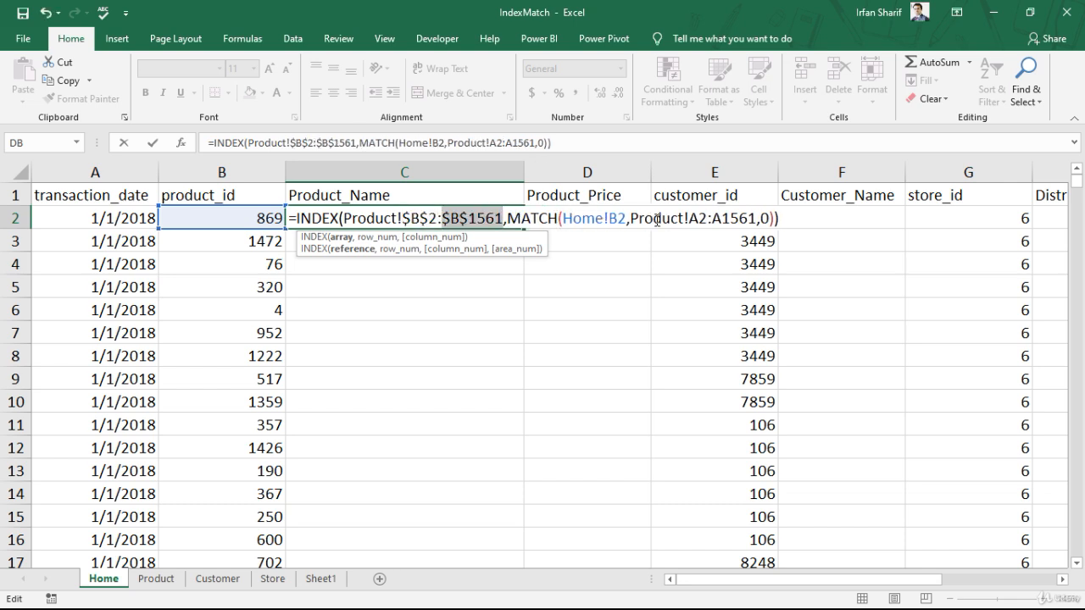
Make the MATCH lookup array absolute as Product!$A$2:$A$1561 and enter the updated C2 formula.
click(693, 219)
key(F4)
click(754, 219)
key(F4)
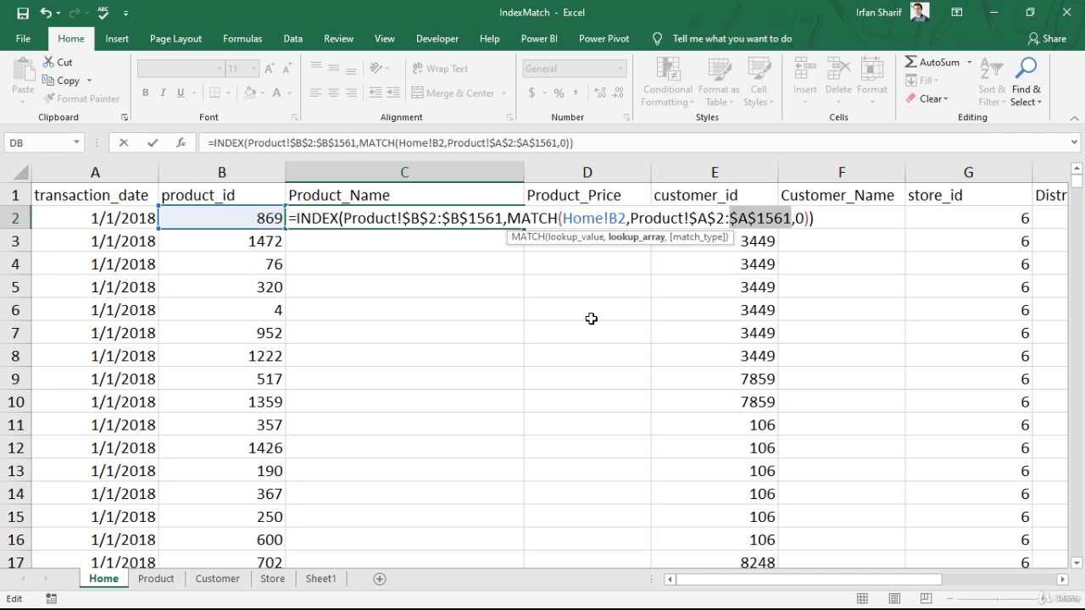
key(Return)
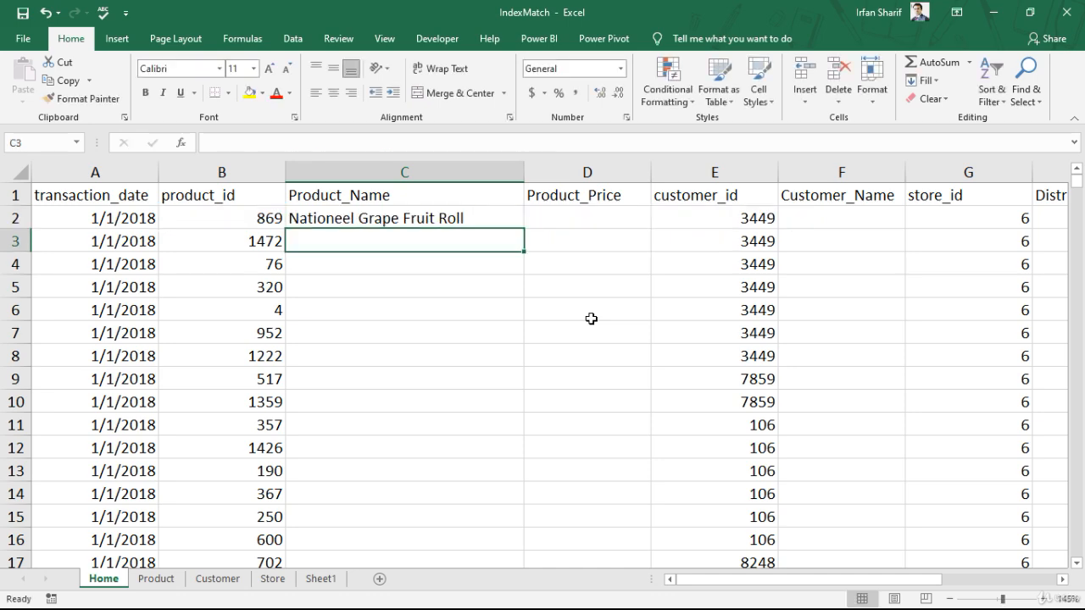
Copy the C2 formula down the Product_Name column to the last data row, C269721, and return to C2.
key(Up)
key(ctrl+c)
key(Left)
key(ctrl+Down)
key(Right)
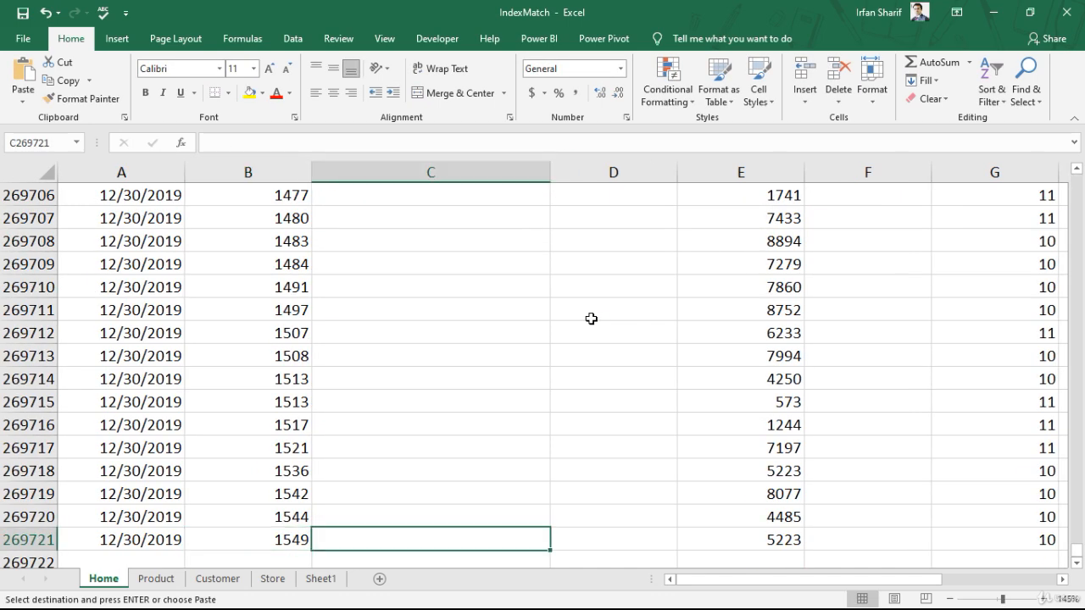
key(ctrl+shift+Up)
key(ctrl+v)
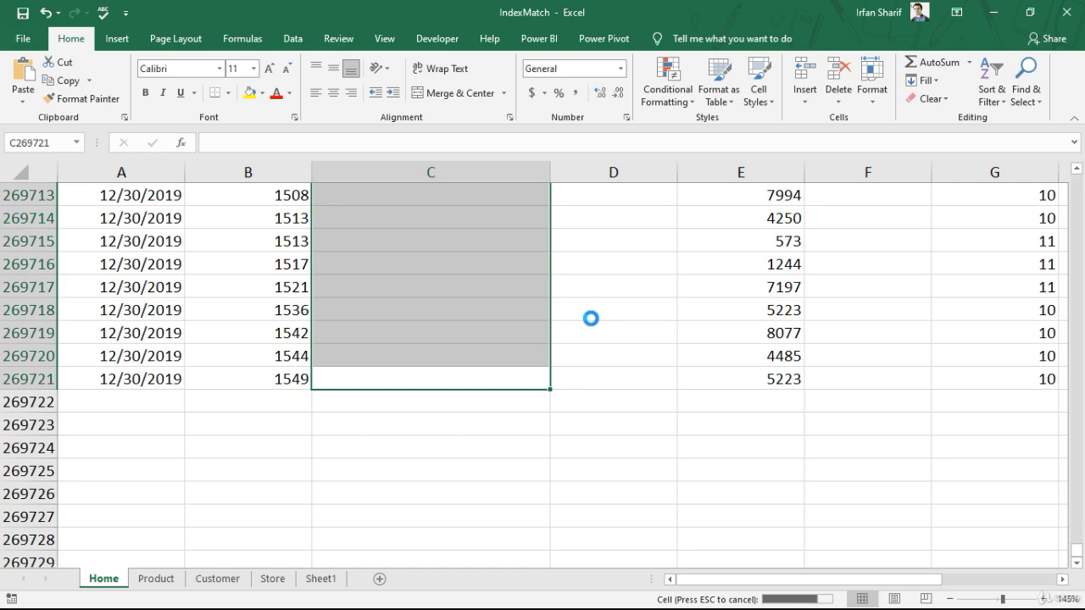
key(Escape)
key(ctrl+Up)
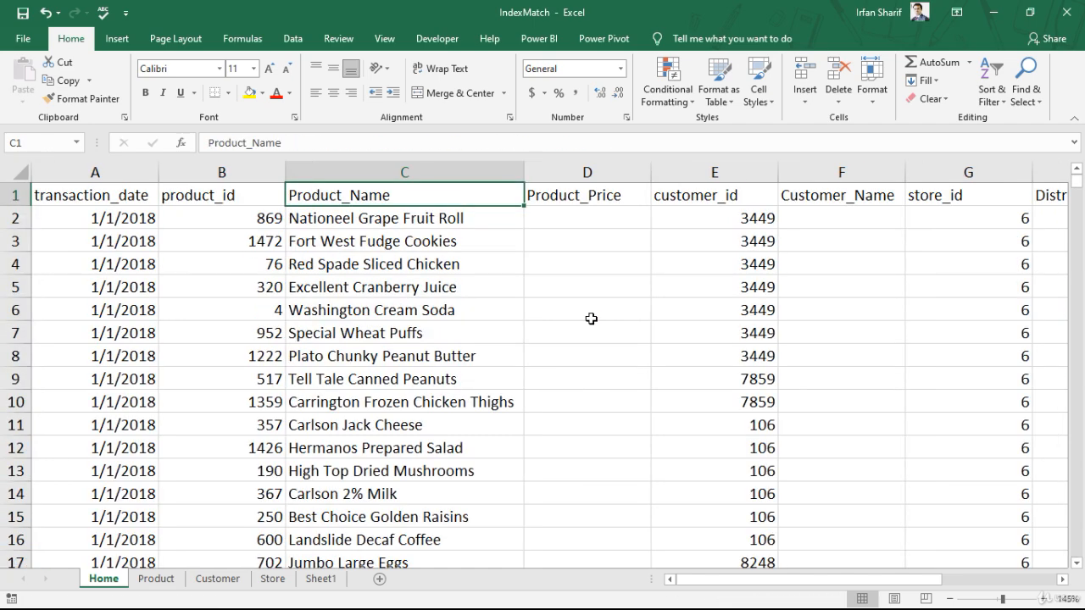
key(Down)
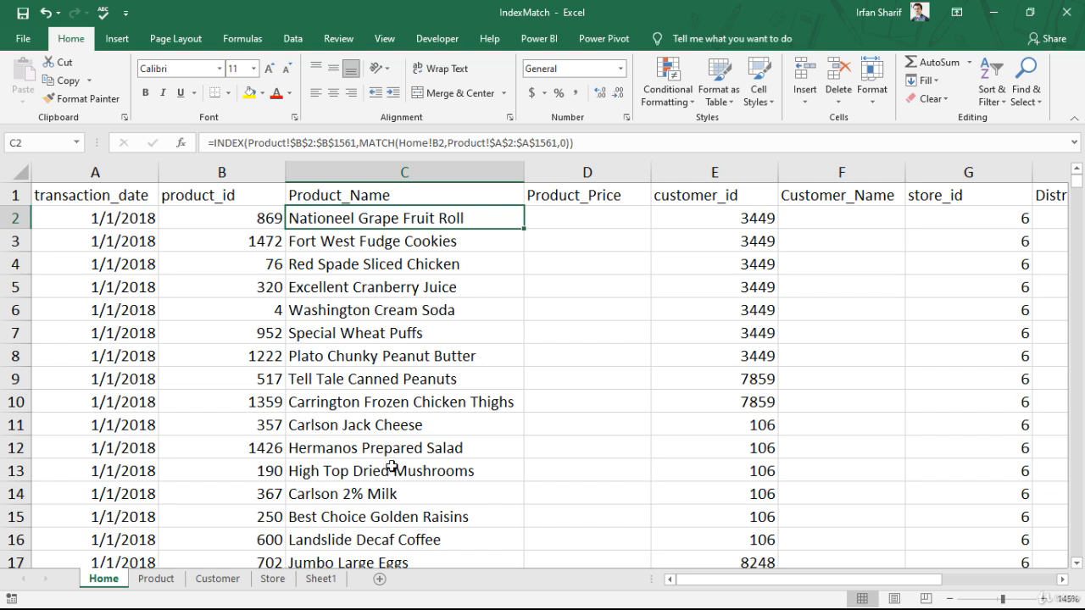
Search the Product sheet for product_id 367 to check the name in Home row 14, and select C3 back on Home.
click(264, 494)
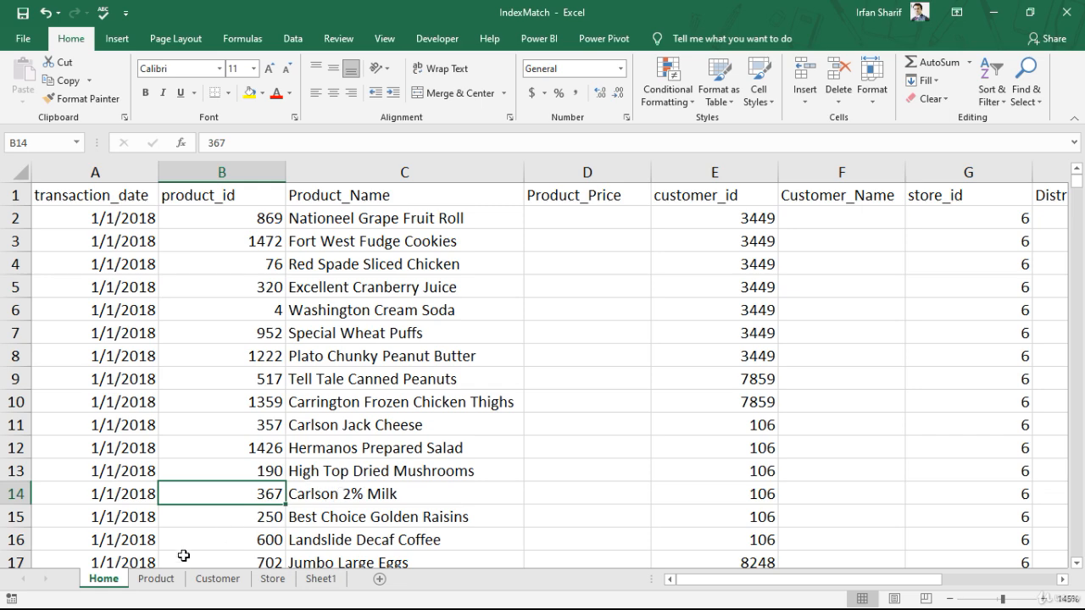
click(156, 578)
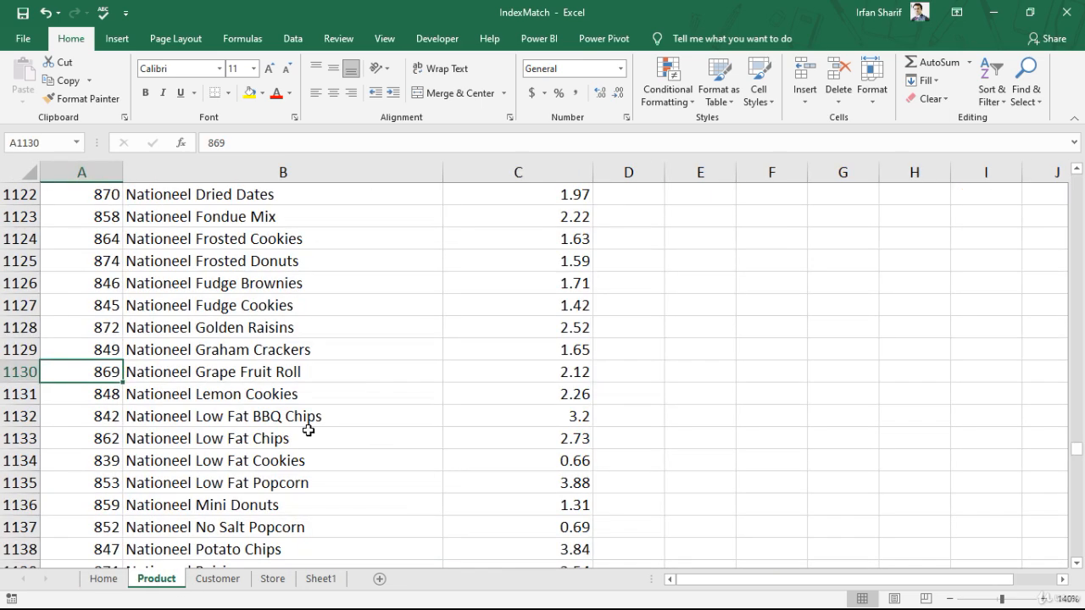
key(ctrl+f)
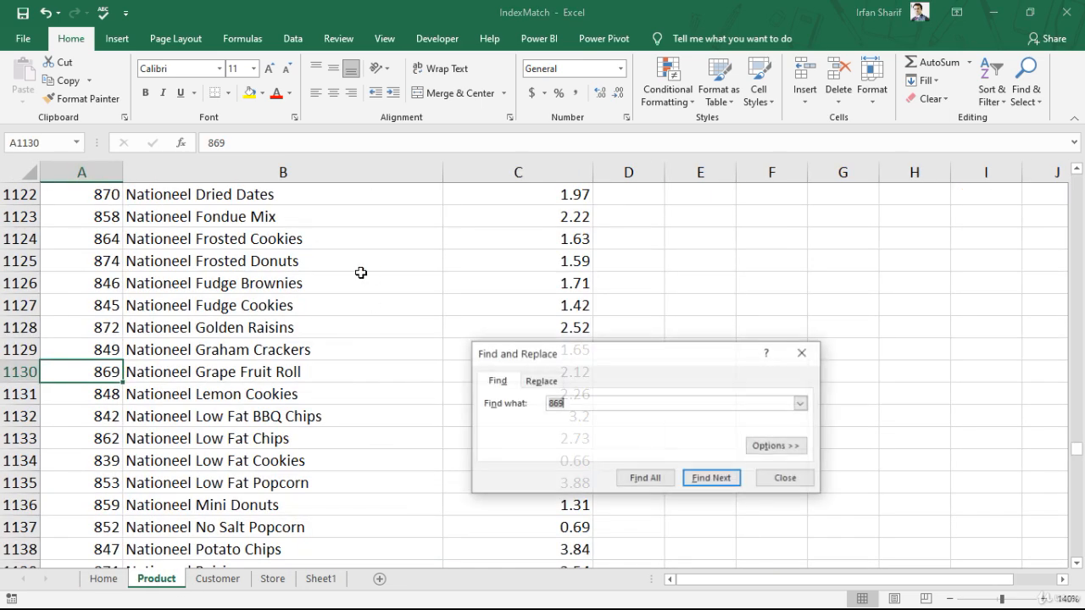
text(367)
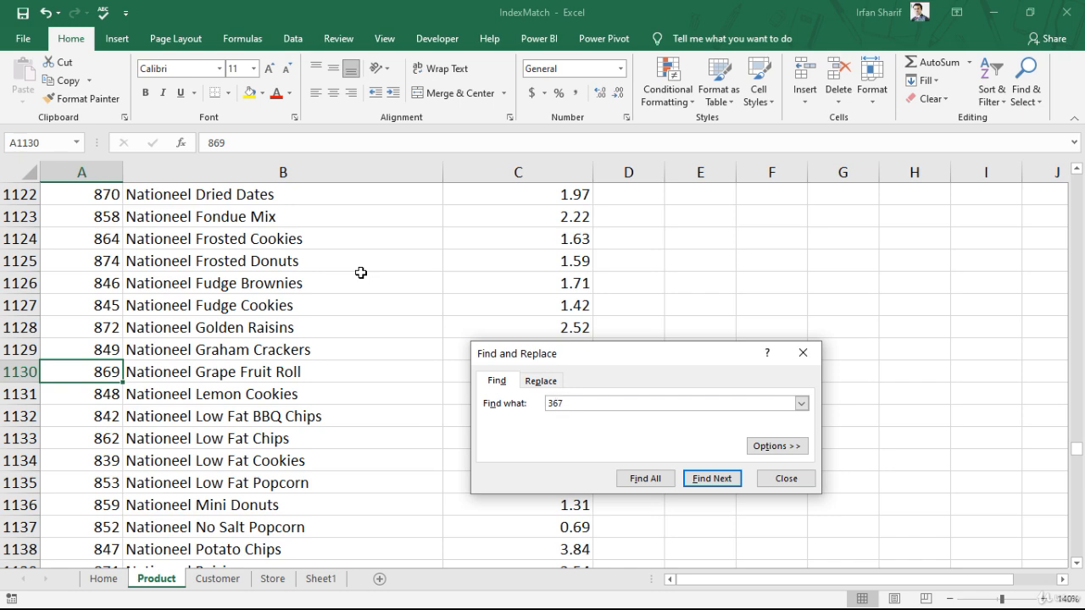
key(Return)
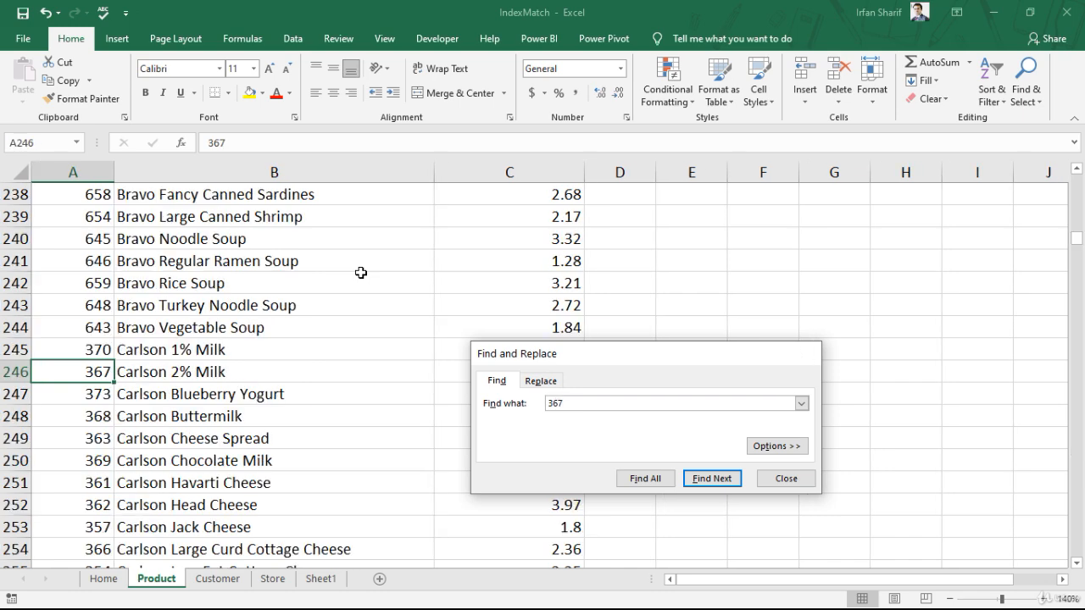
key(Escape)
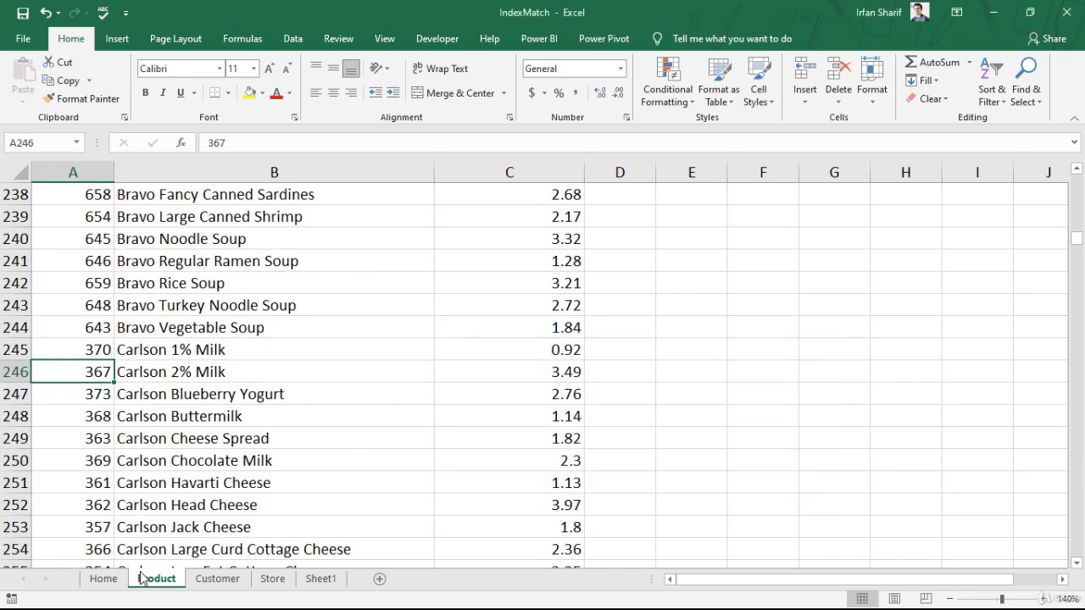
click(104, 578)
click(377, 233)
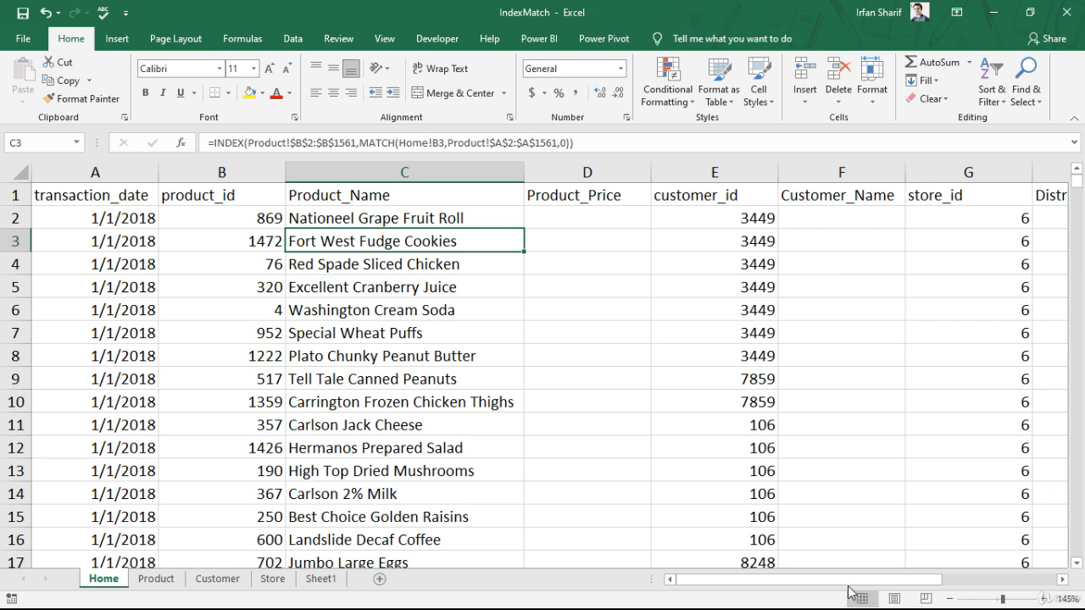
Start an INDEX formula in Home cell F2 under Customer_Name, using Customer!B2:B10282 as the array.
drag(853, 583, 843, 532)
click(860, 218)
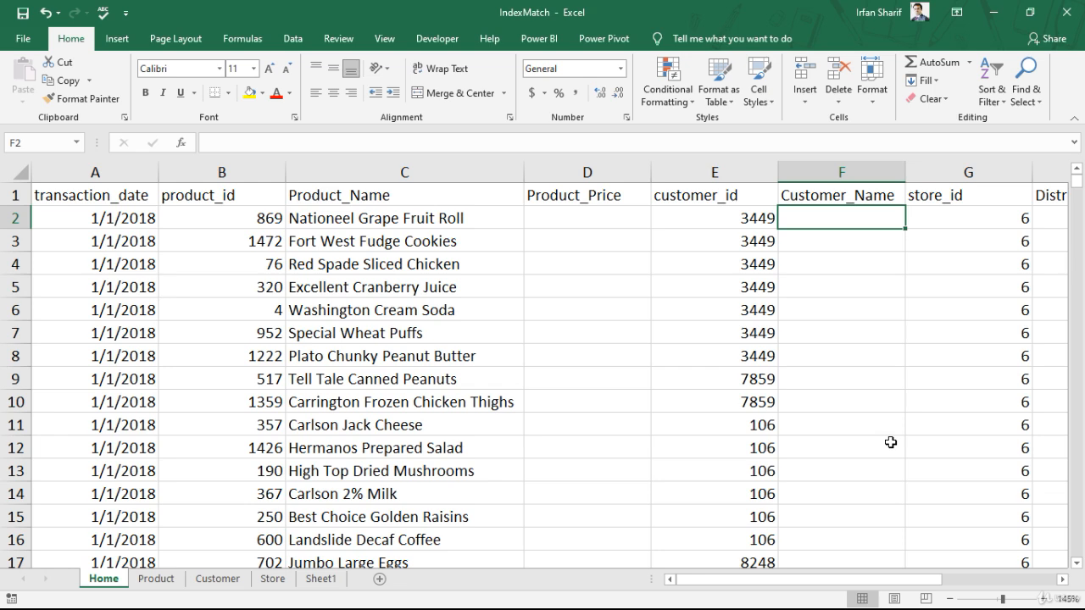
text(=index)
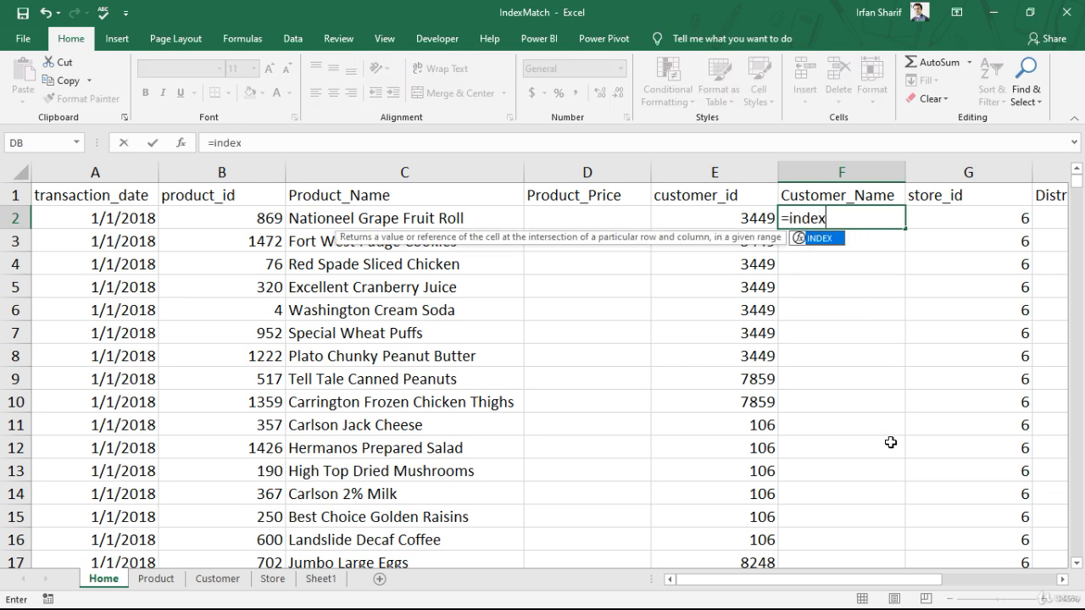
key(Tab)
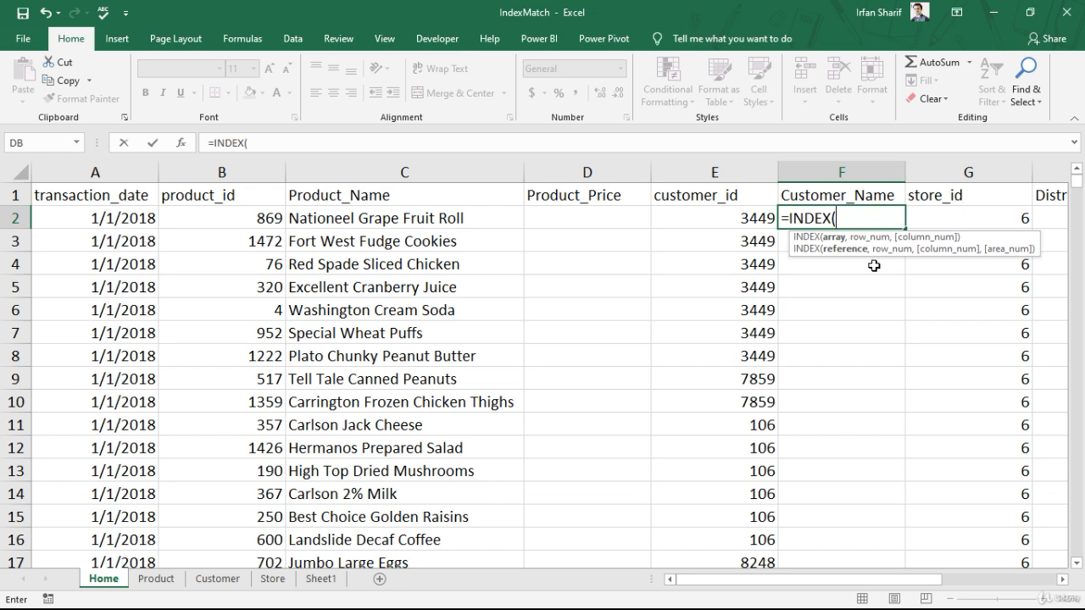
click(229, 578)
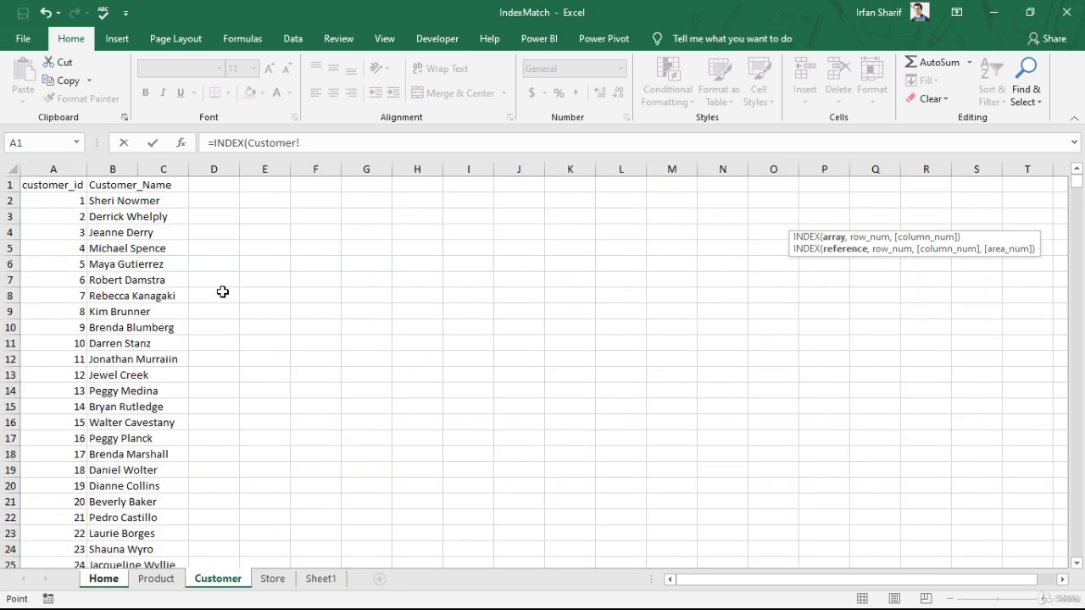
click(129, 201)
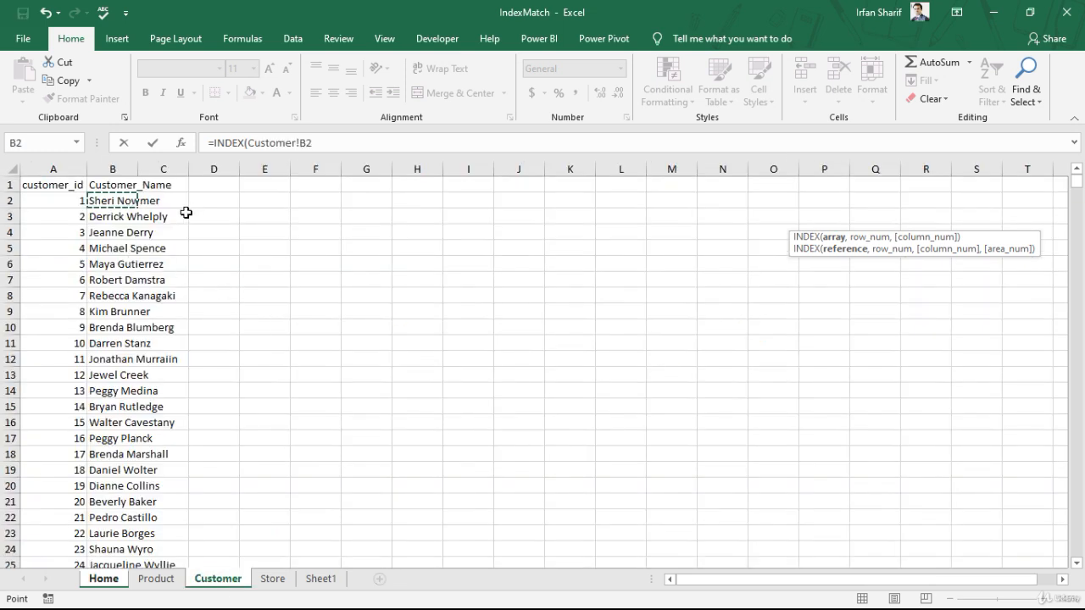
key(ctrl+shift+Down)
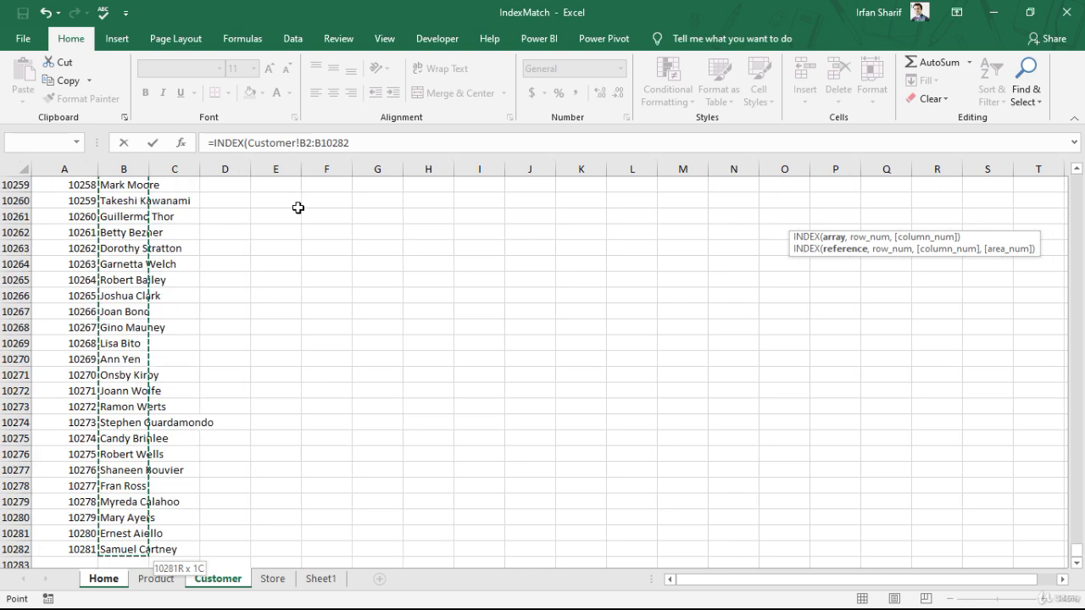
text(,)
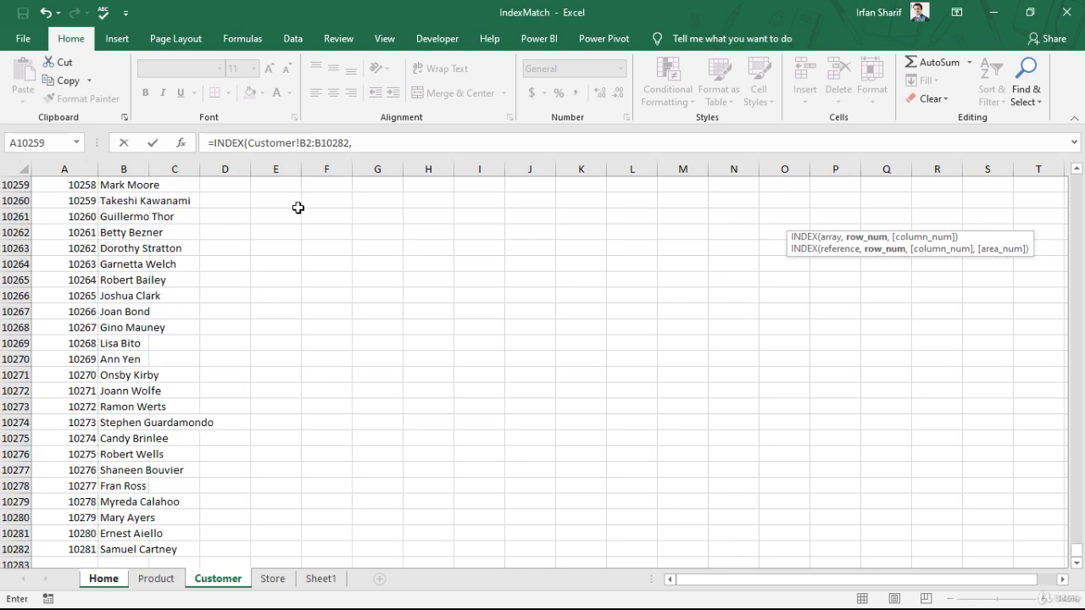
Nest a MATCH function as the row number of the F2 formula, with Home!E2 as its lookup value.
text(match)
key(Tab)
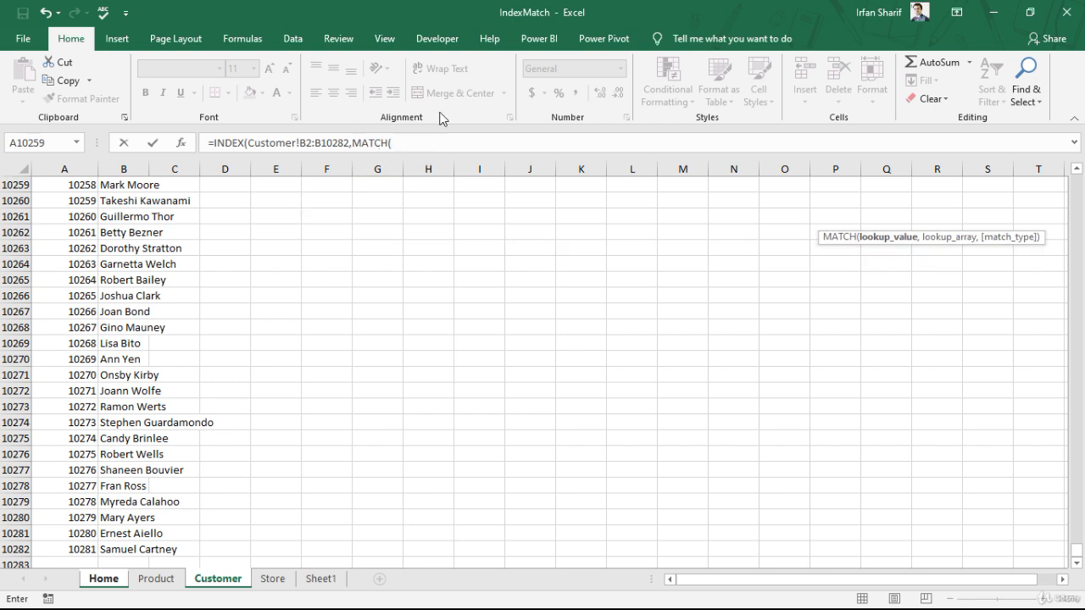
click(104, 579)
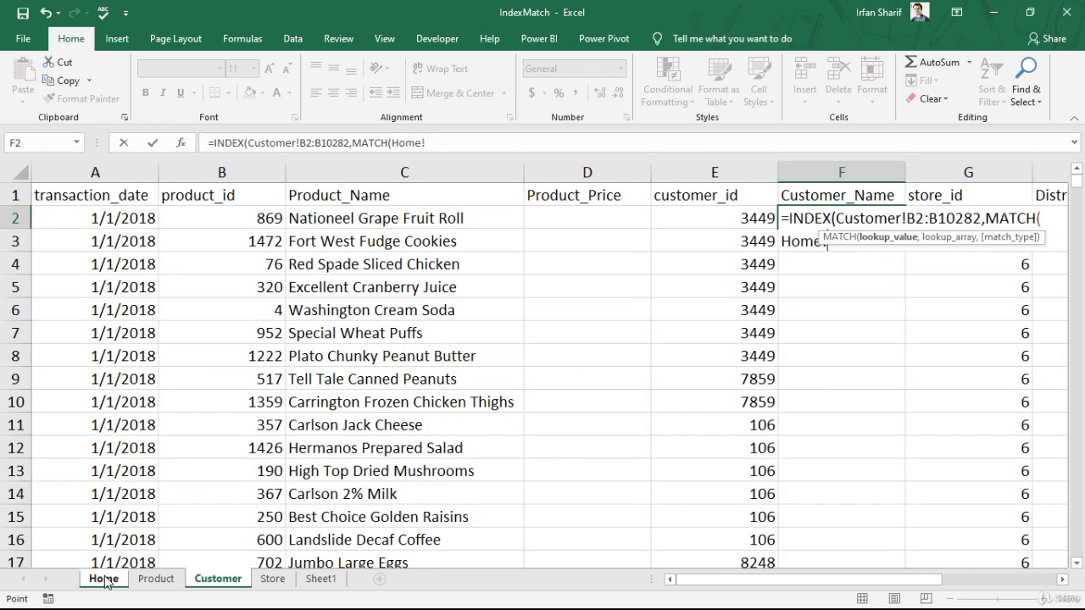
click(746, 217)
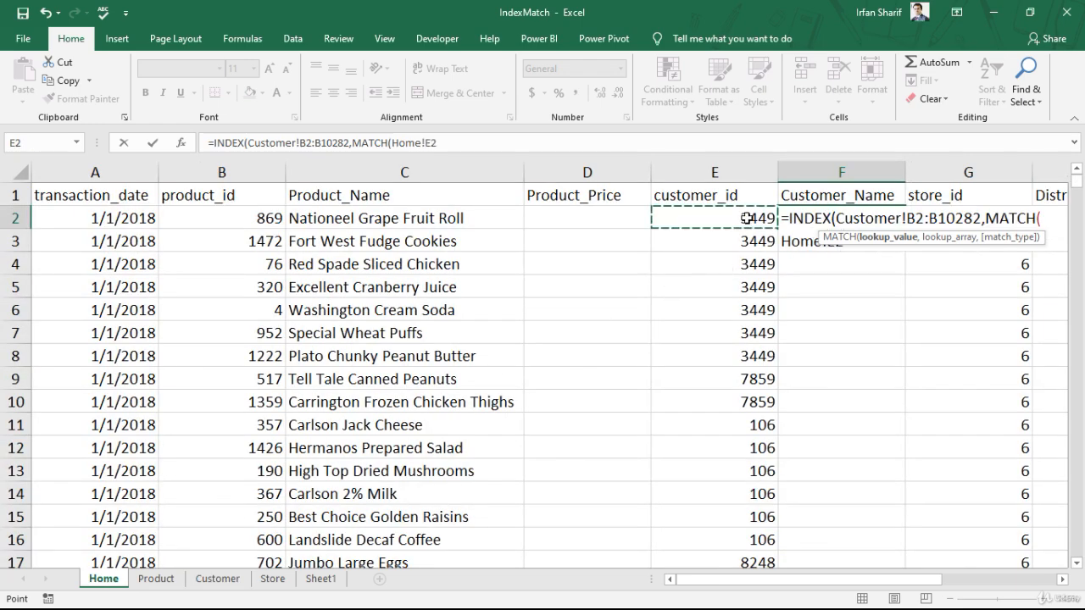
text(,)
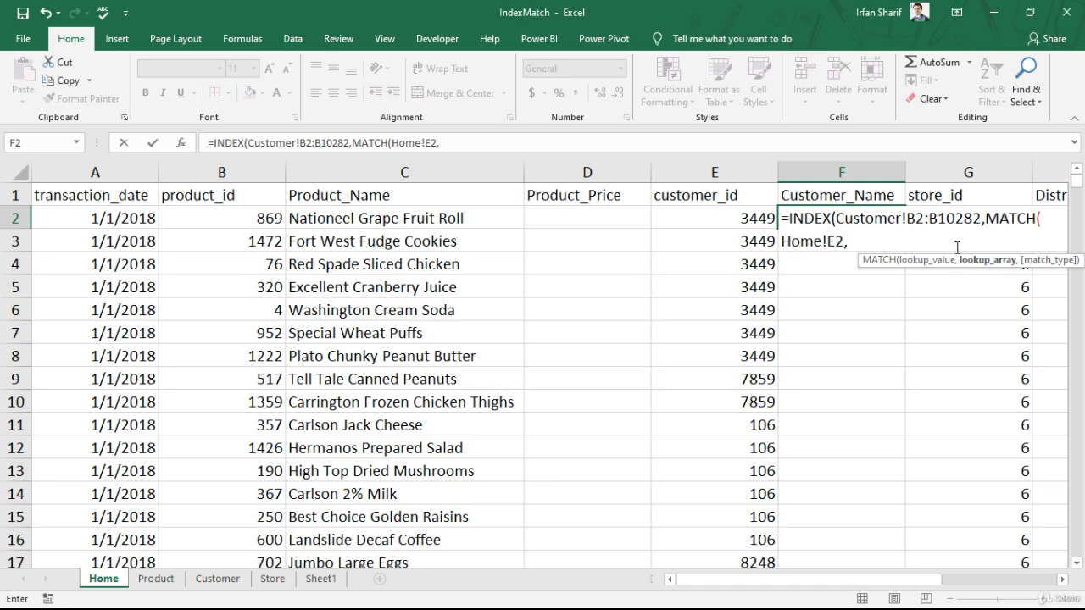
Complete the MATCH with lookup array Customer!A2:A10282 and exact match 0, close both functions and enter the F2 formula.
click(217, 579)
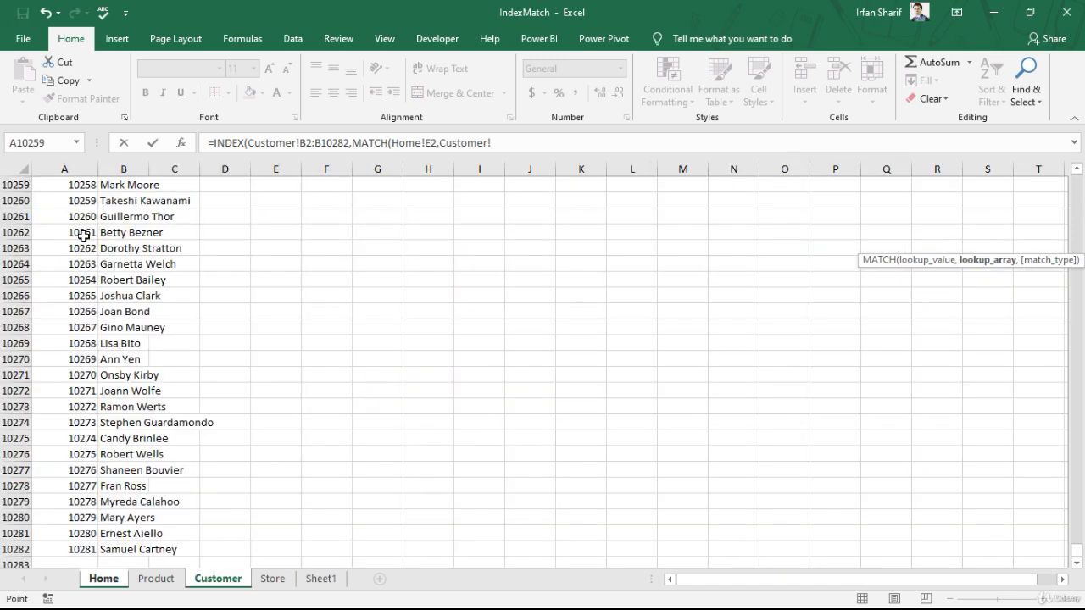
click(76, 197)
key(ctrl+Up)
key(Down)
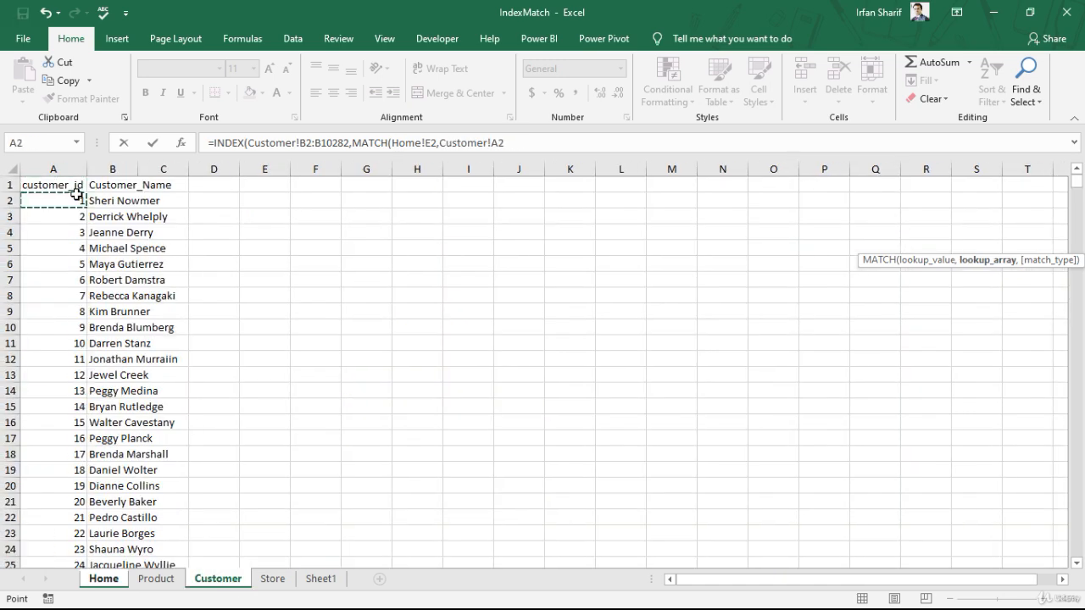
key(ctrl+shift+Down)
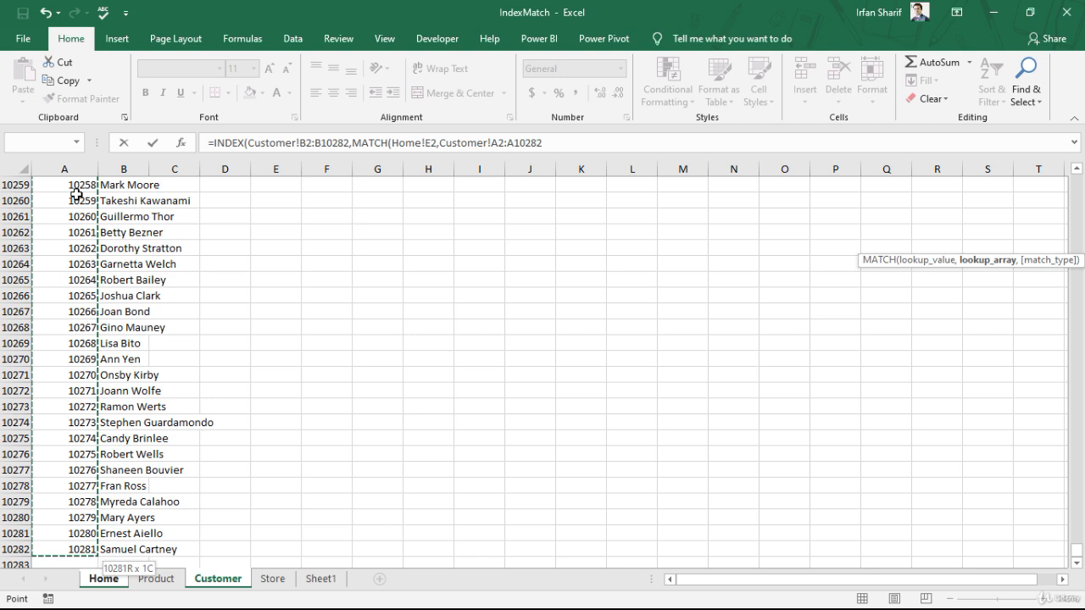
text(,)
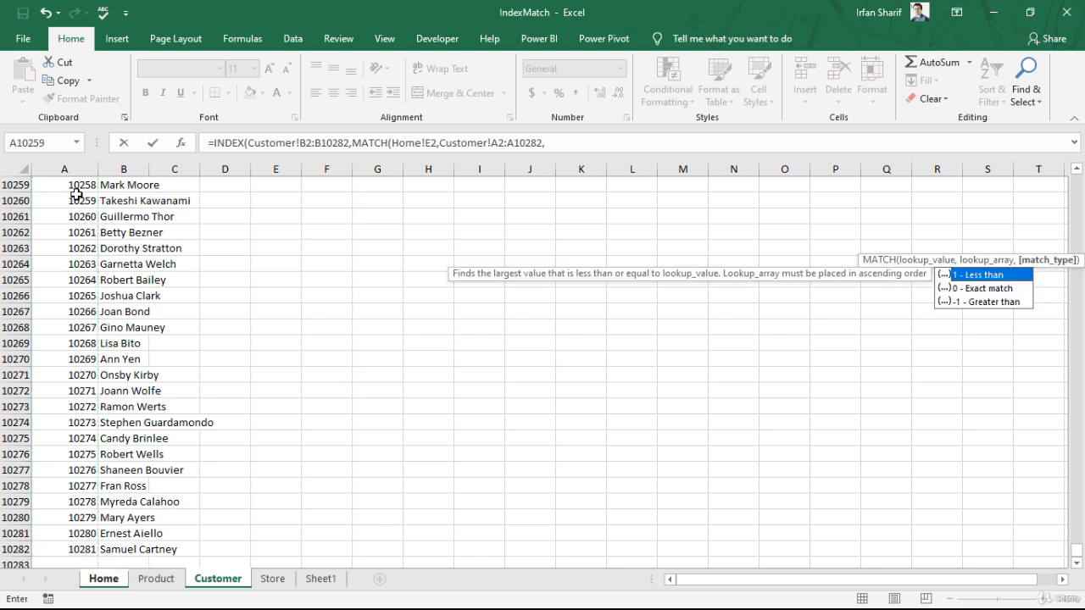
double_click(973, 288)
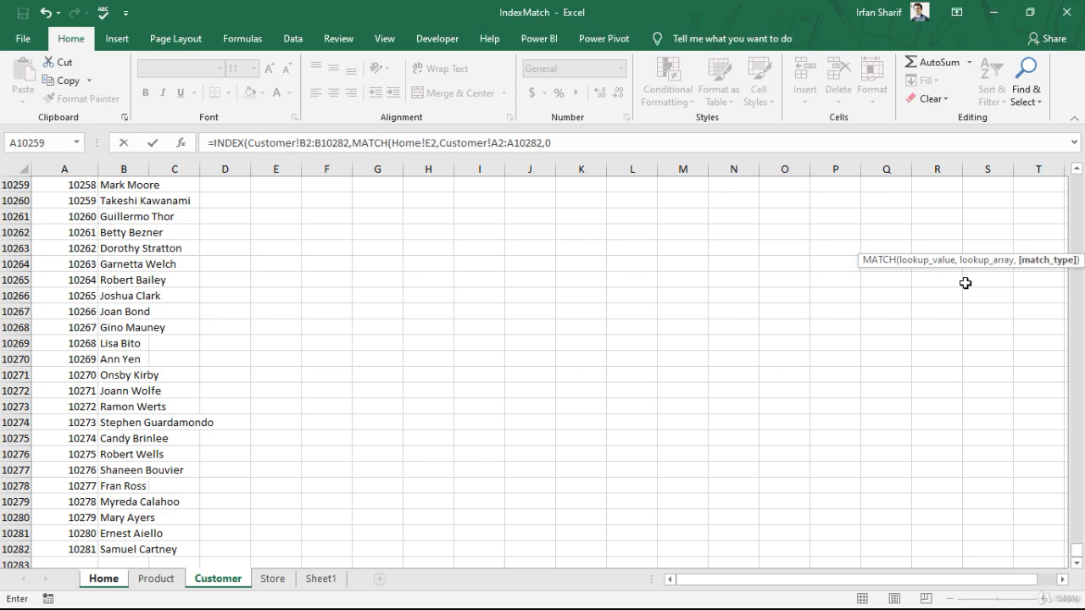
text()))
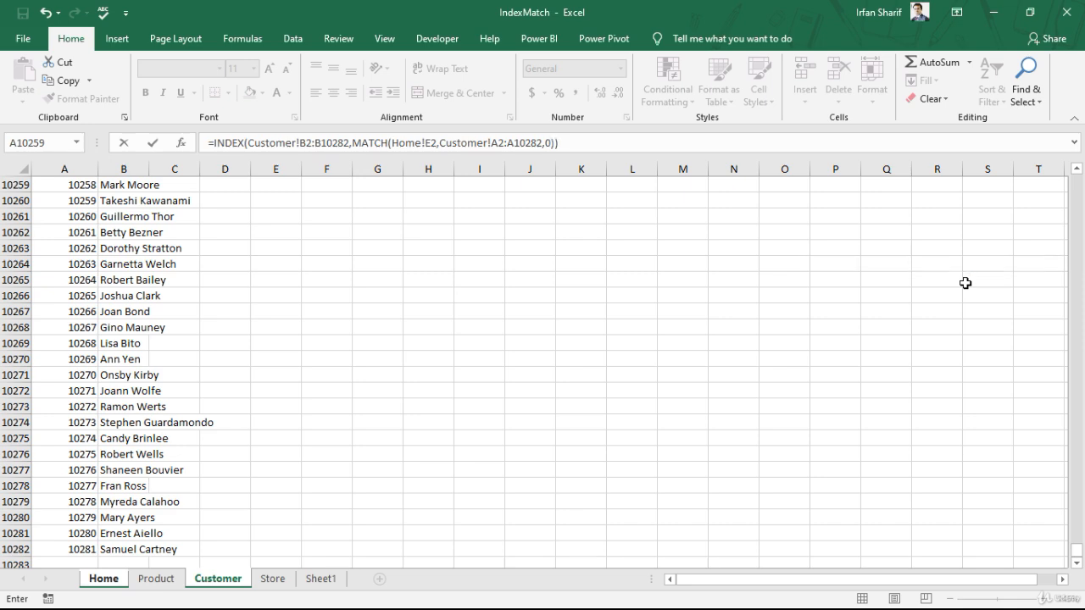
key(Return)
key(Up)
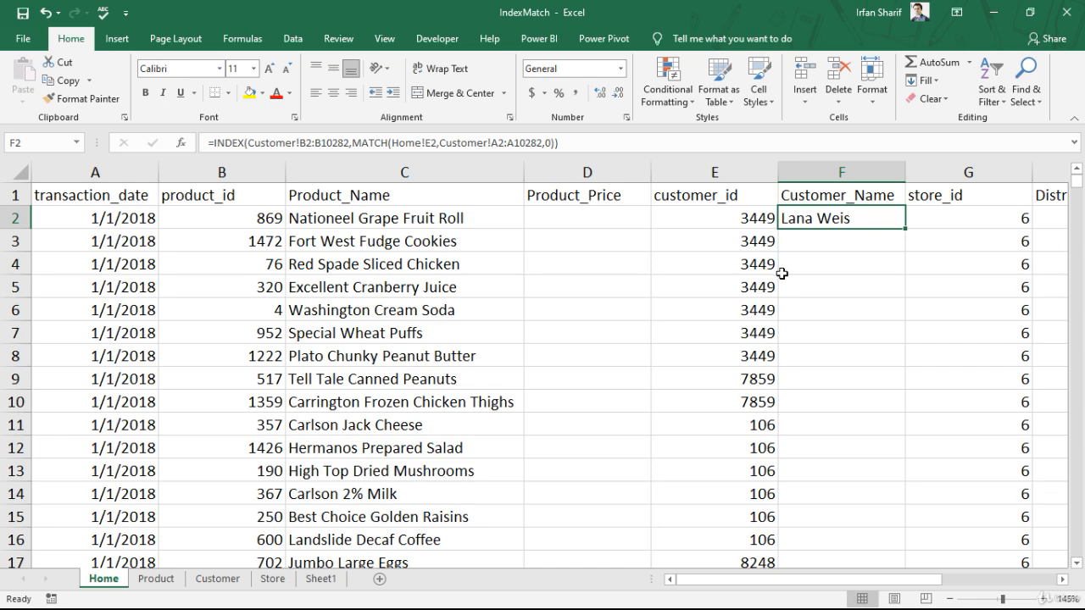
Search the Customer sheet for the customer_id in Home row 2 to check the name in F2, and return to Home.
click(219, 579)
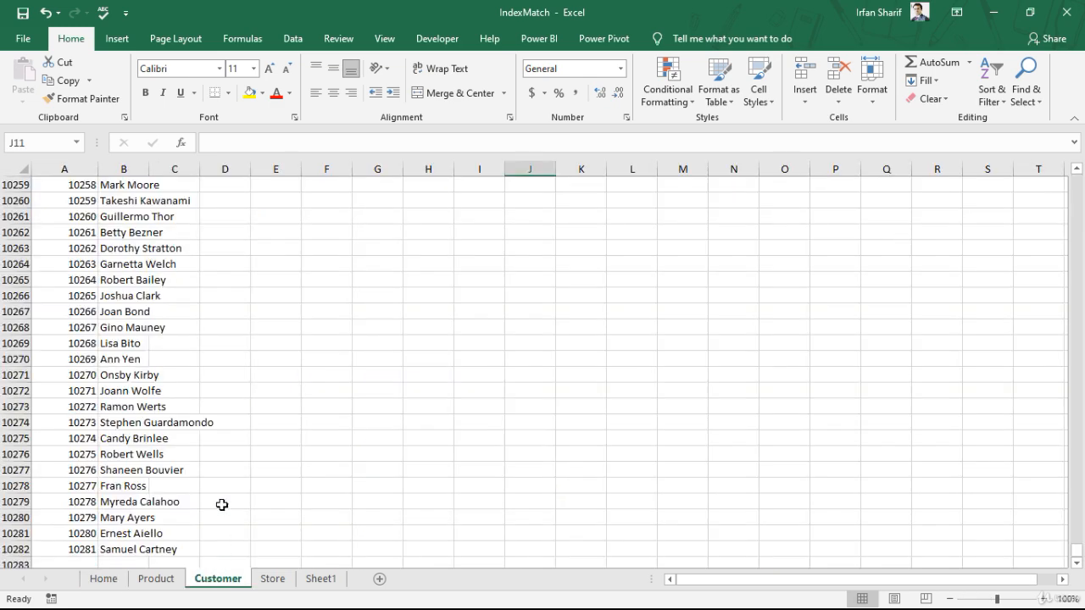
key(ctrl+f)
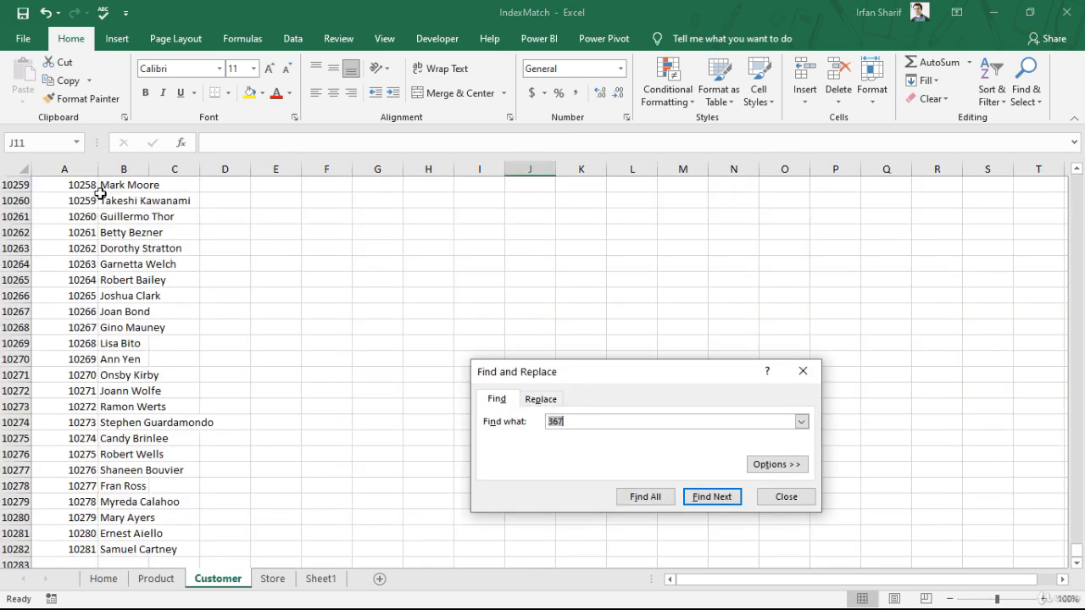
text(3449)
key(Return)
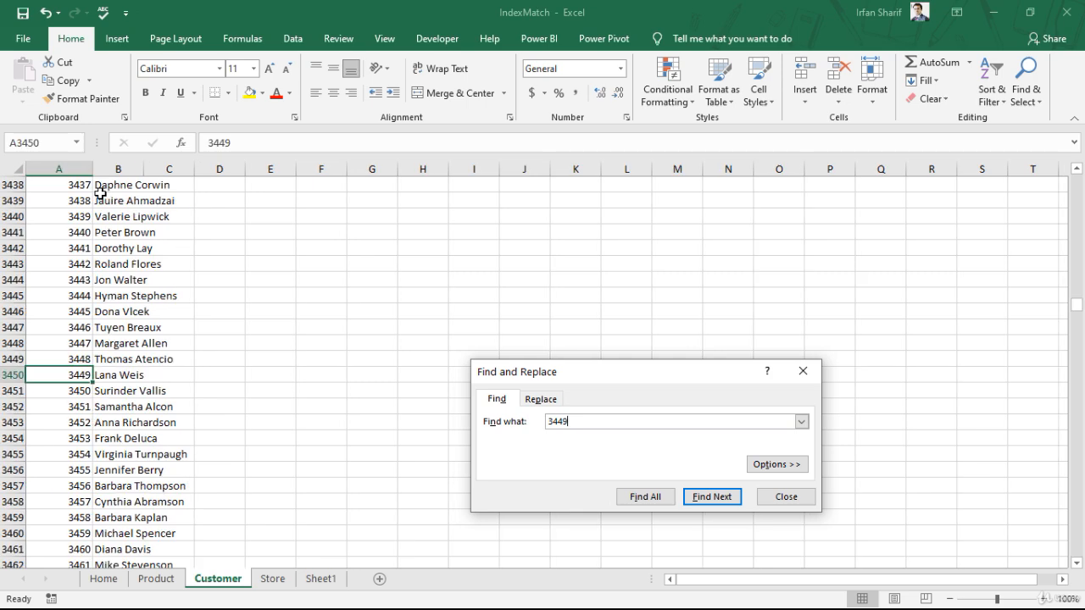
key(Escape)
key(Right)
key(Right)
key(Left)
key(Left)
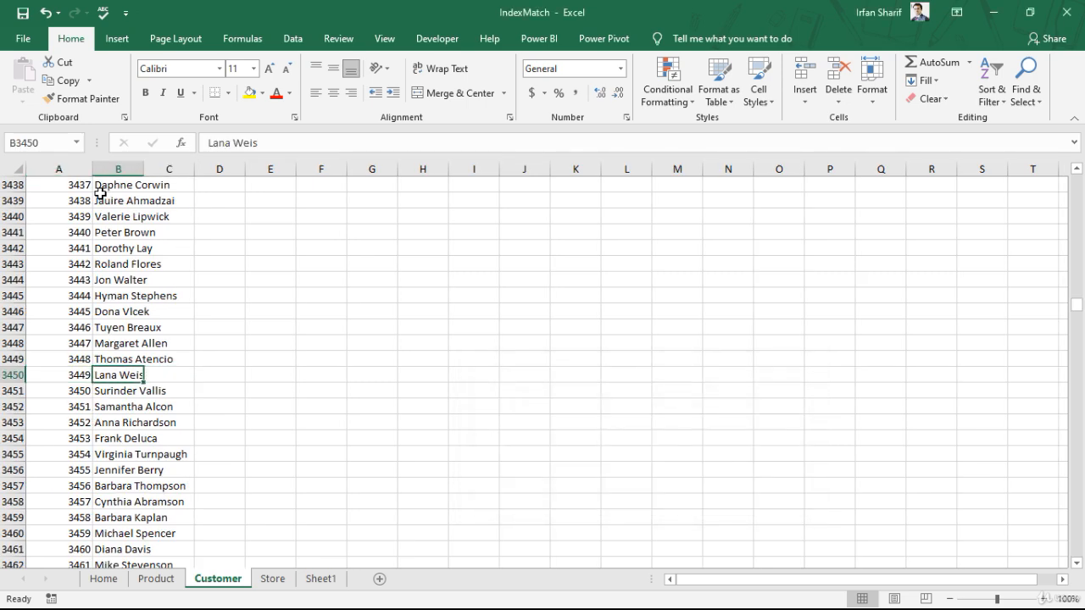
key(ctrl+Page_Up)
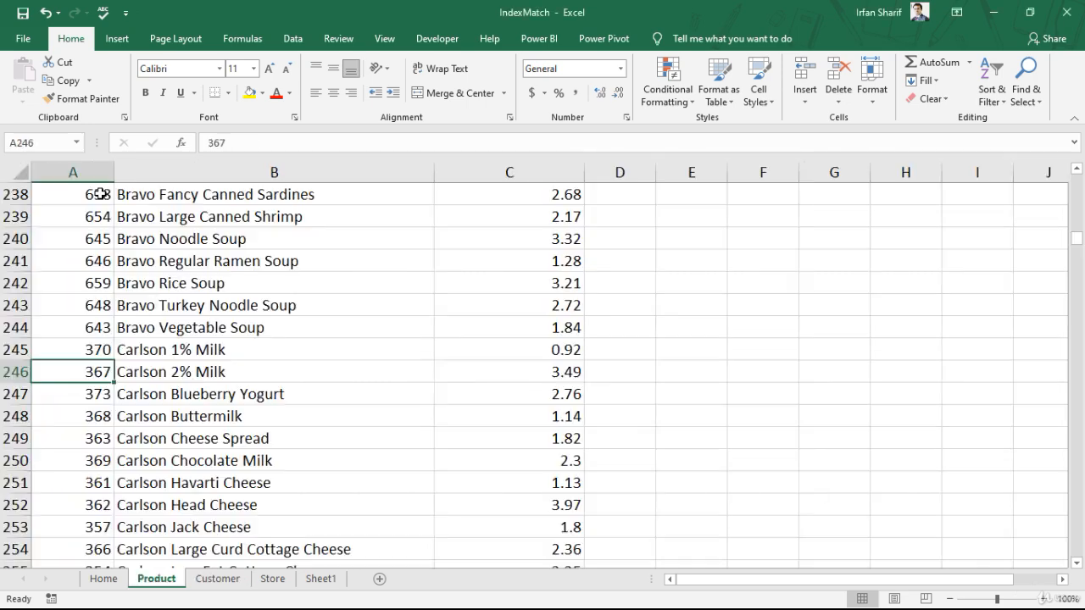
key(ctrl+Page_Up)
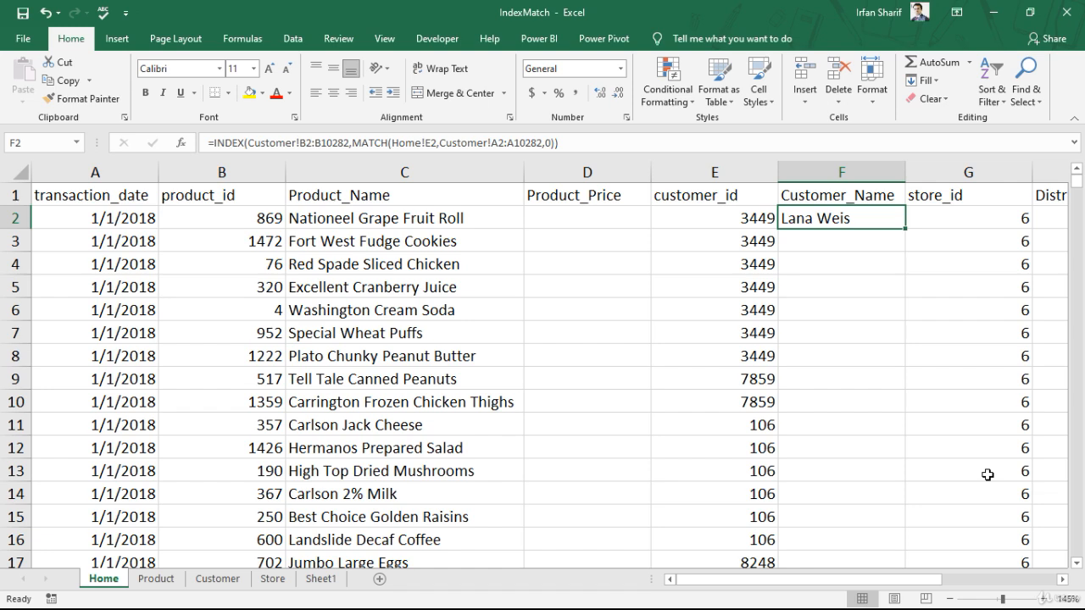
In the F2 formula, make the INDEX array reference absolute as Customer!$B$2:$B$10282.
key(F2)
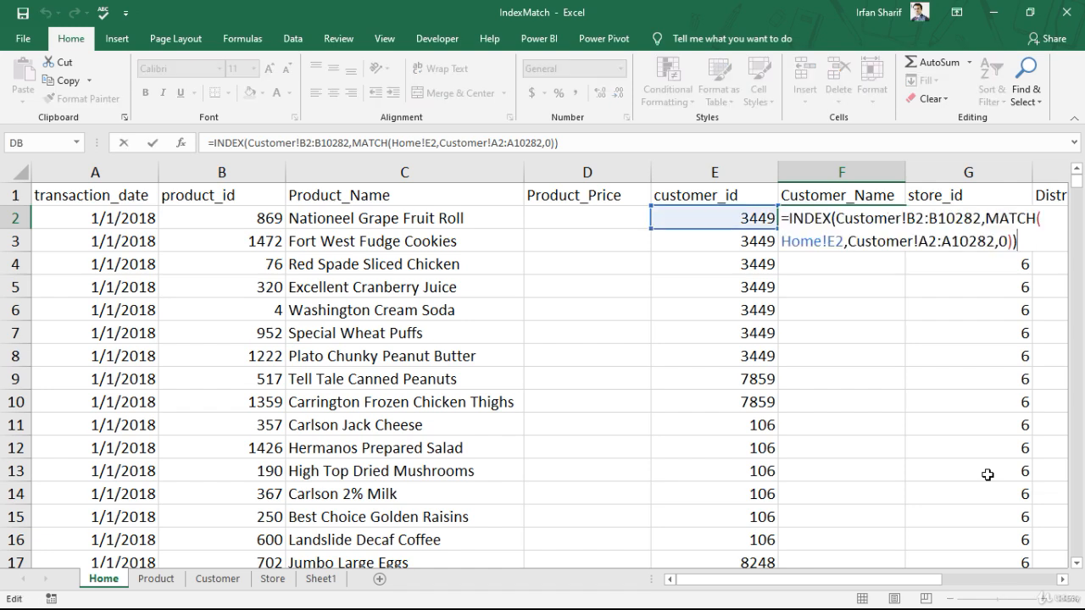
click(915, 218)
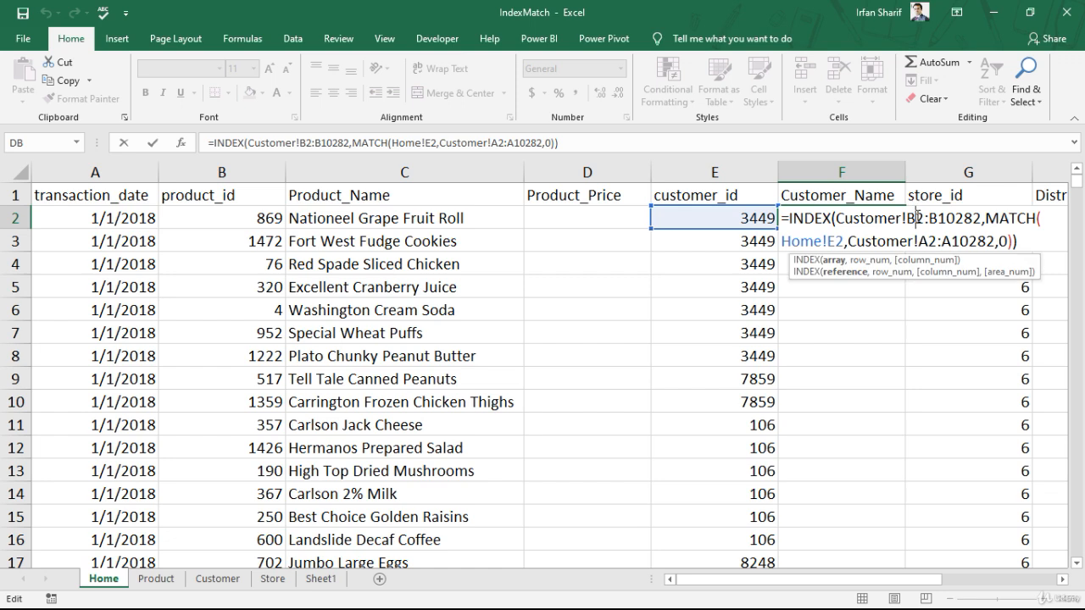
key(F4)
click(978, 216)
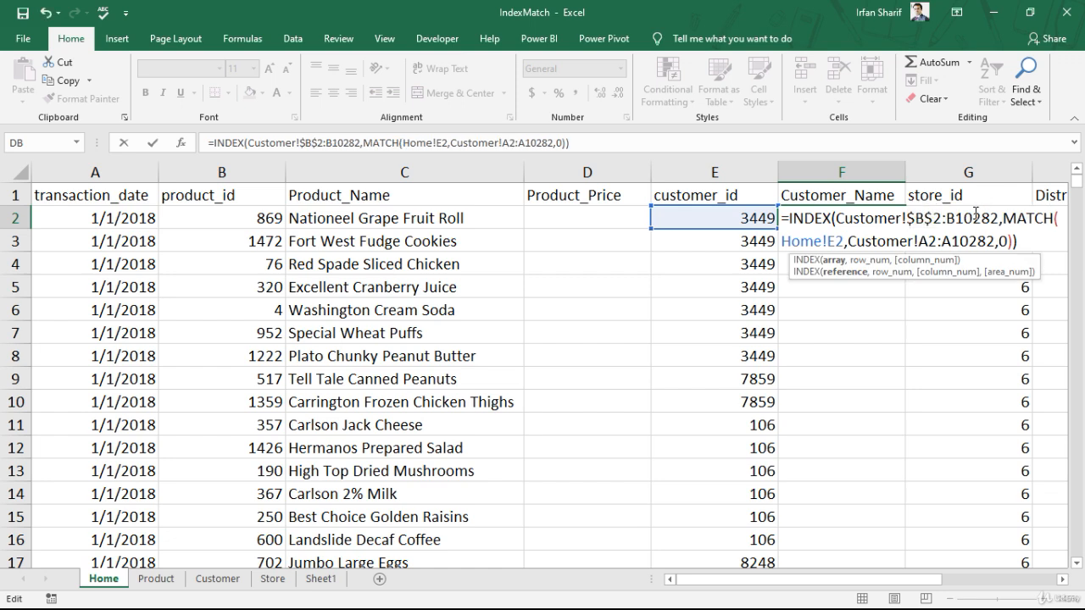
key(F4)
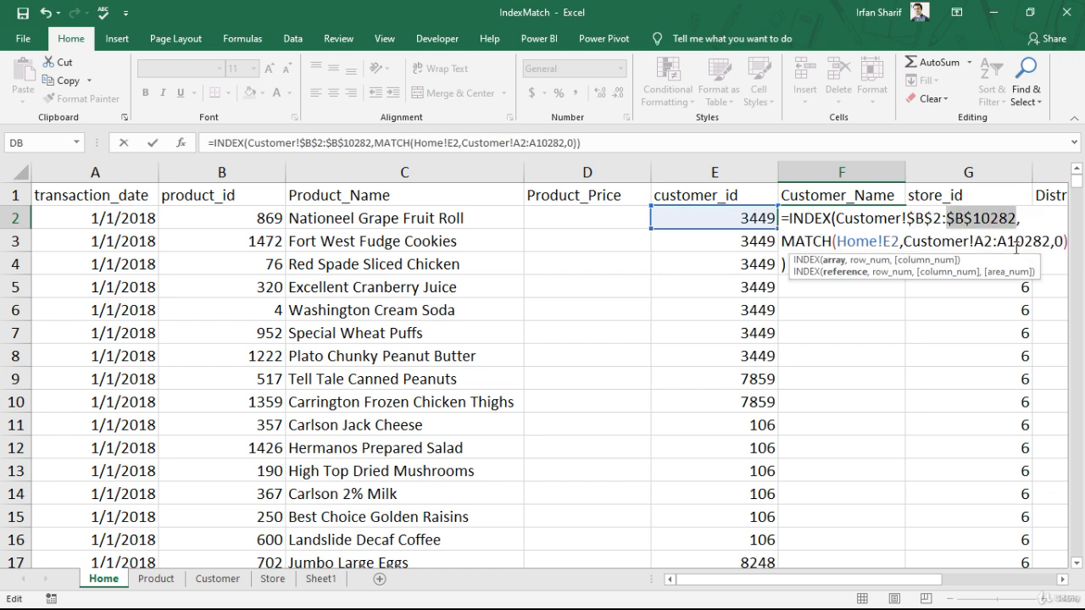
Make the MATCH lookup array absolute as Customer!$A$2:$A$10282 and enter the updated F2 formula.
click(980, 238)
key(F4)
click(820, 266)
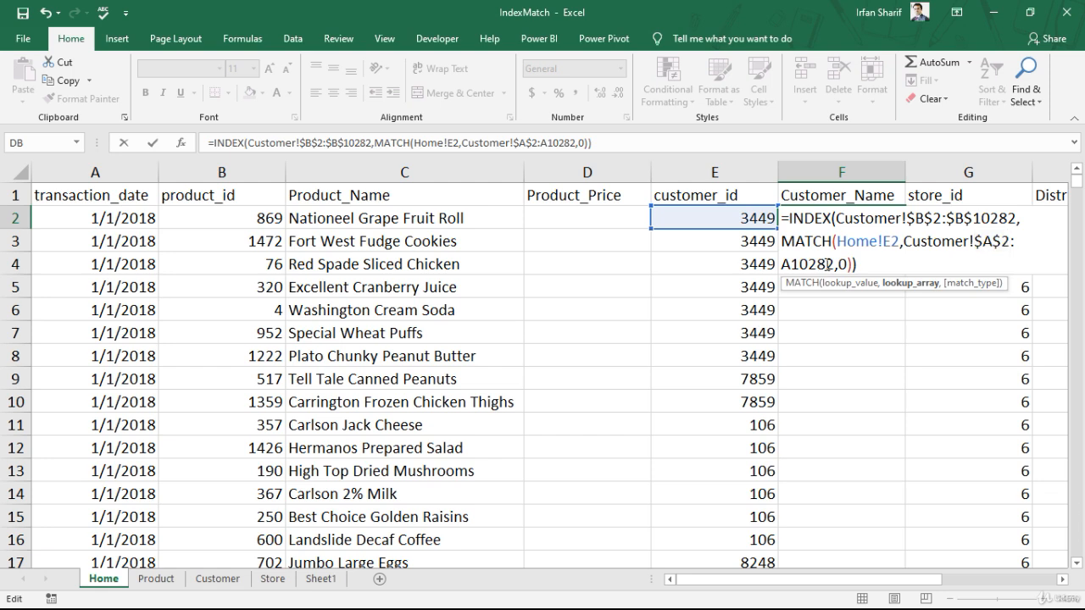
key(F4)
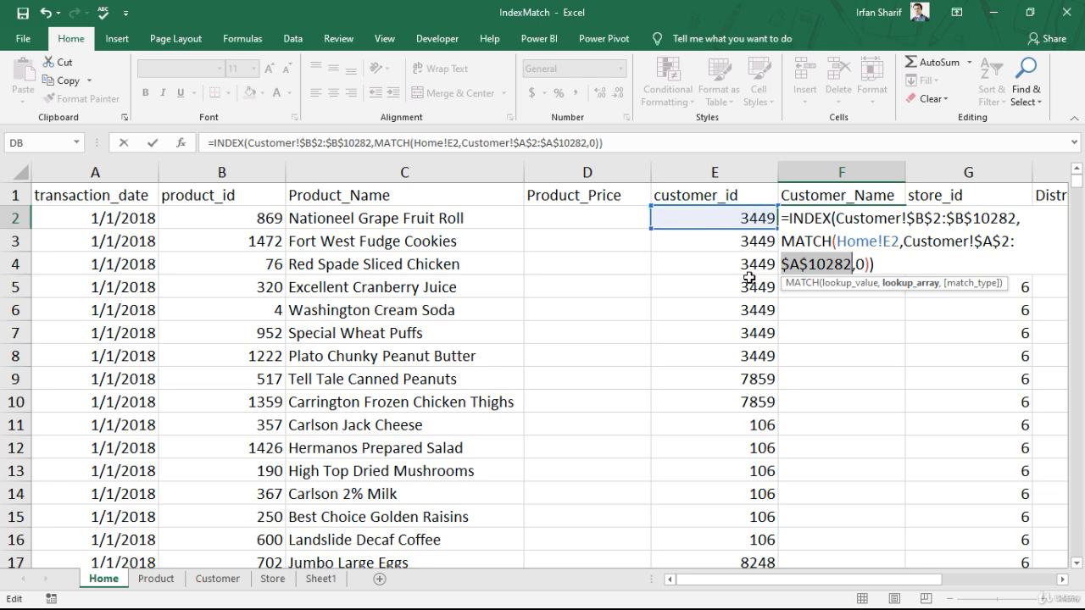
key(ctrl+Return)
Copy the F2 formula down the Customer_Name column to the last data row, F269721.
key(ctrl+c)
key(Left)
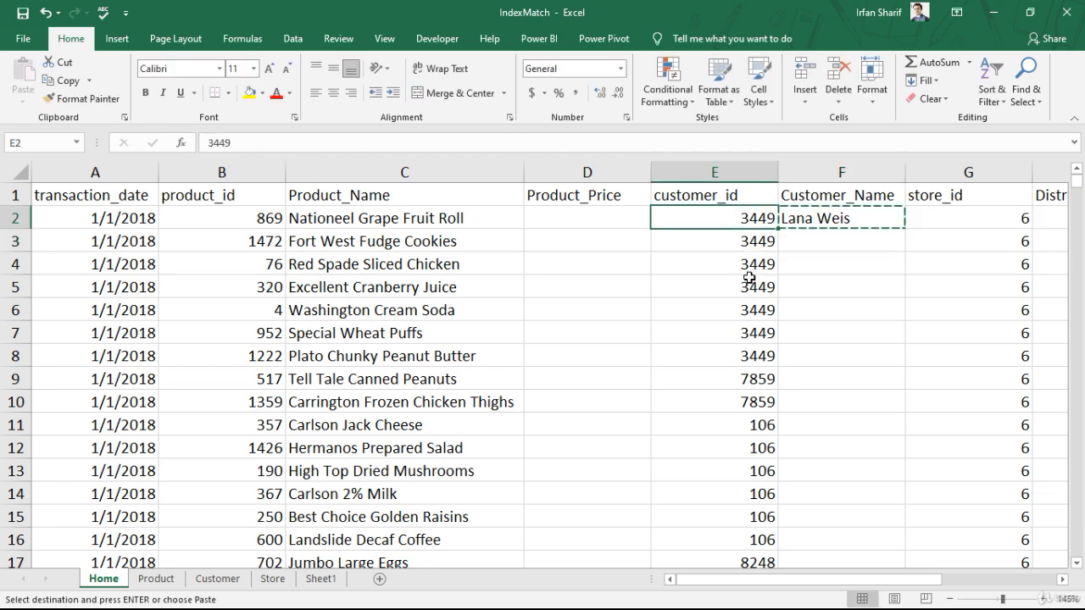
key(ctrl+Down)
key(Right)
key(ctrl+shift+Up)
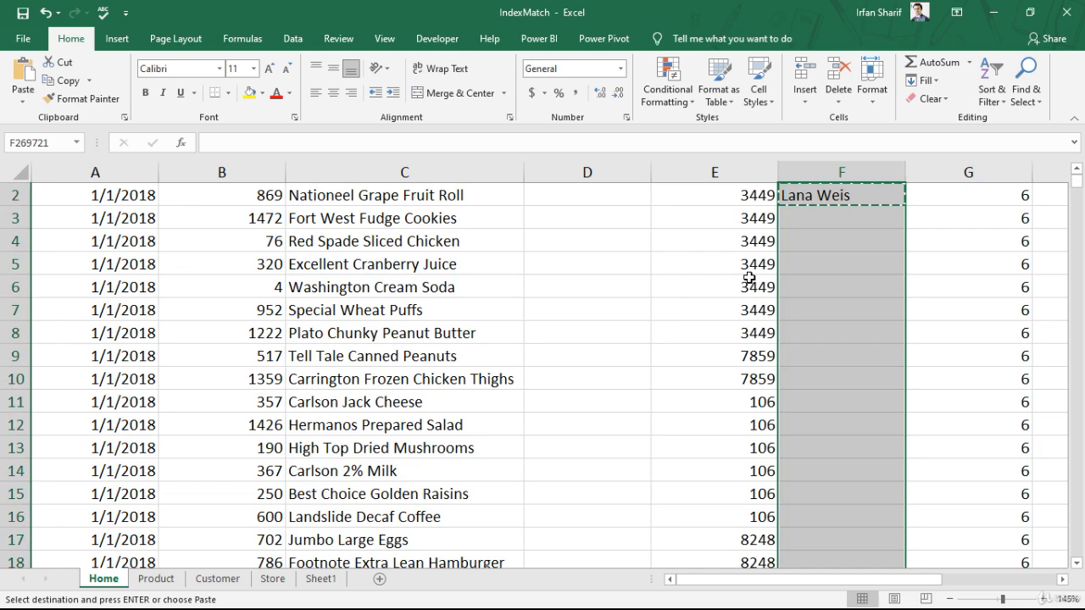
key(Return)
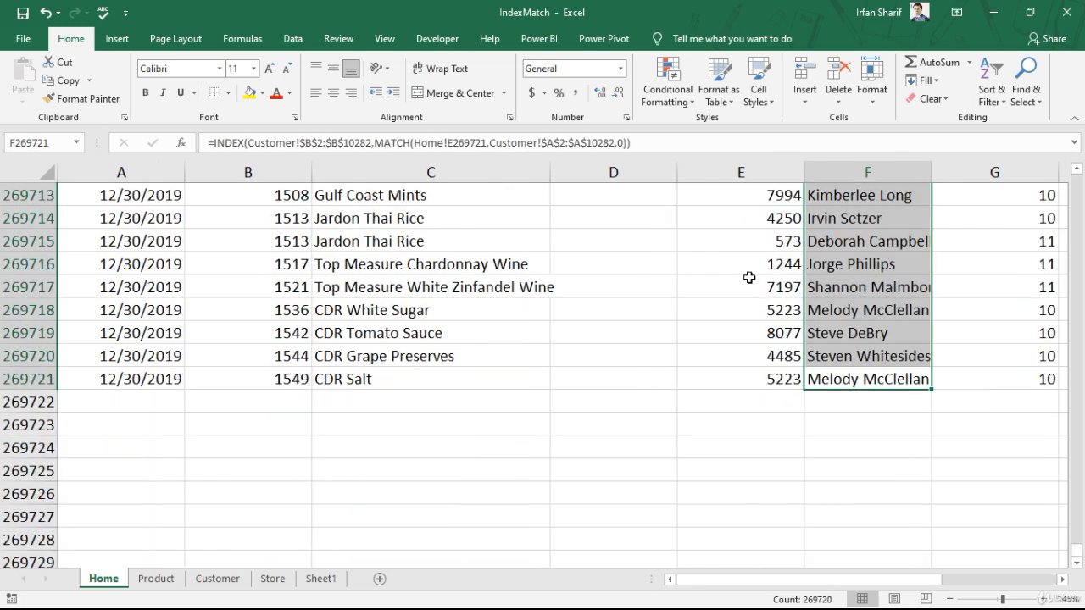
Review the filled Customer_Name column against the customer_id values from the first data row down to row 57.
key(ctrl+Up)
key(Down)
key(Down)
key(Down)
key(Down)
key(Down)
key(Down)
key(Down)
key(Down)
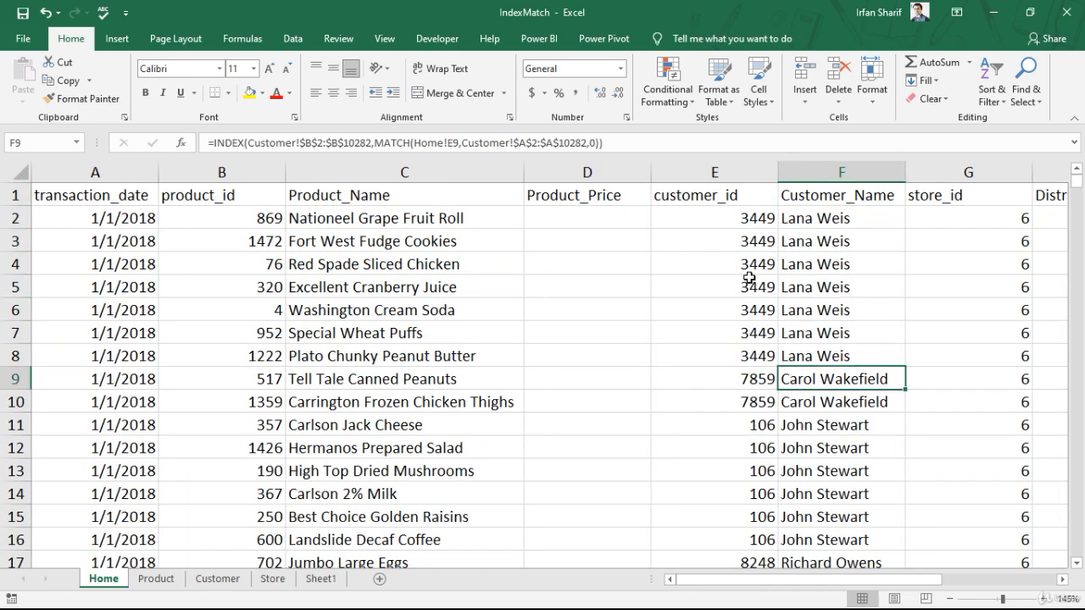
key(Page_Down)
key(Page_Down)
key(Page_Down)
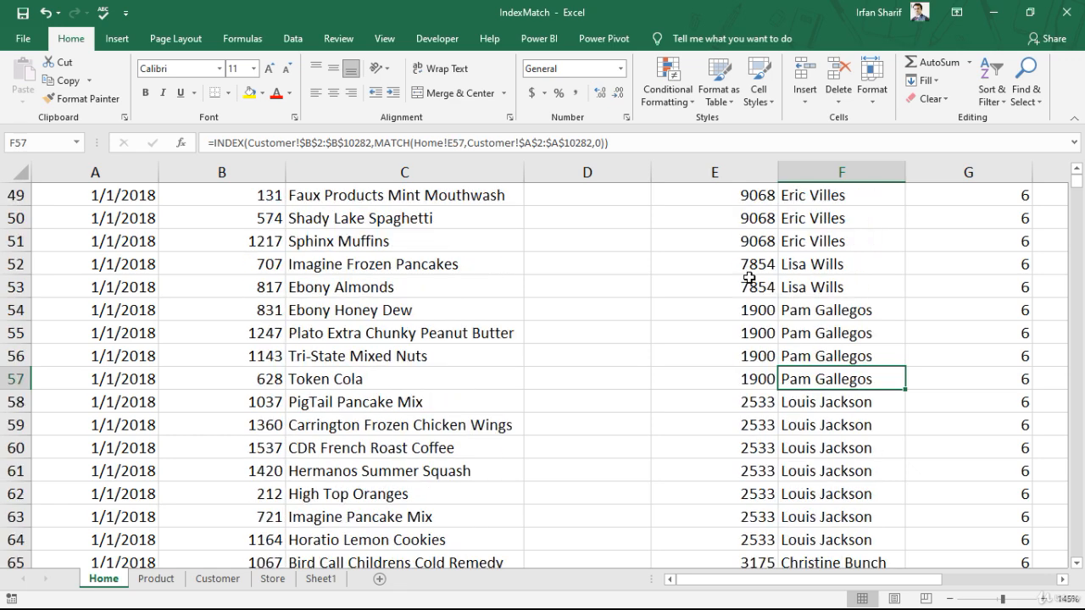
Move down the Home sheet's filled rows and select the customer_id in E88 for a spot check.
key(Page_Down)
key(Page_Down)
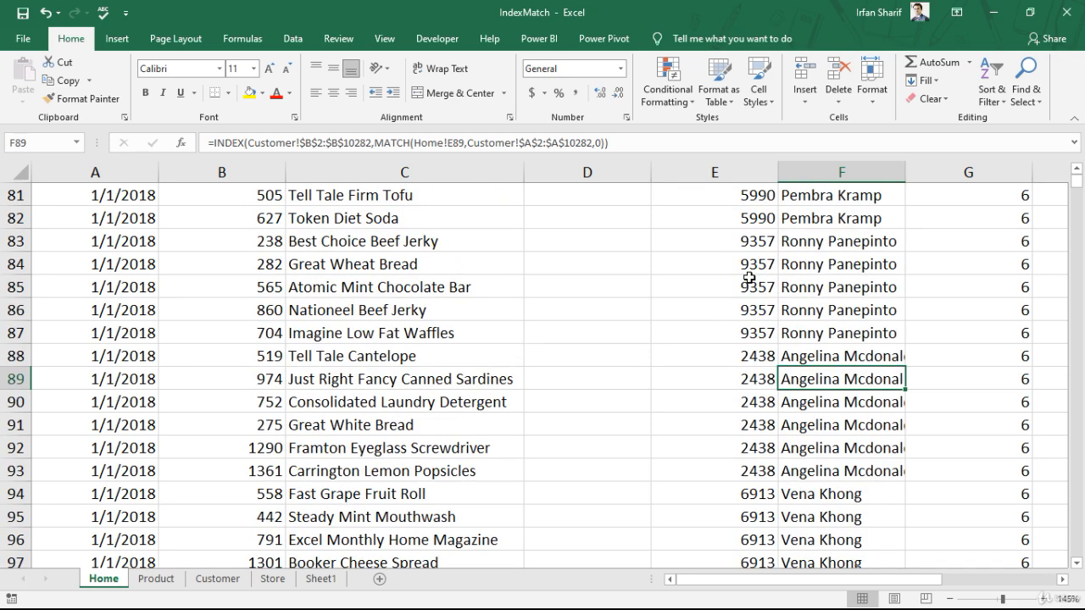
key(Left)
key(Up)
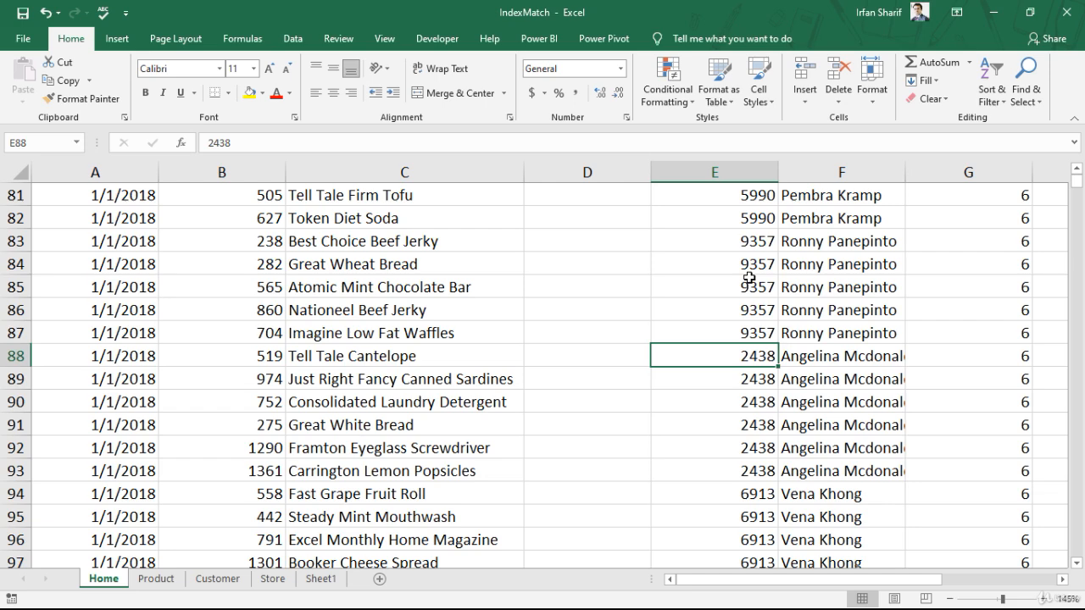
Find the customer_id from Home cell E88 on the Customer sheet and check the customer name beside it.
key(ctrl+Page_Down)
key(ctrl+Page_Down)
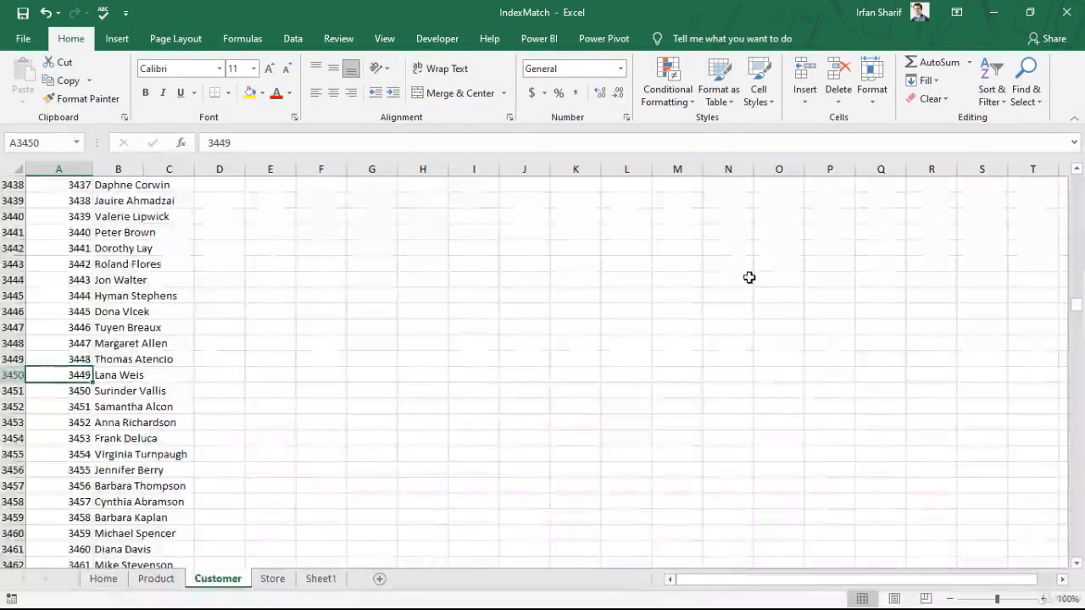
key(ctrl+f)
text(24)
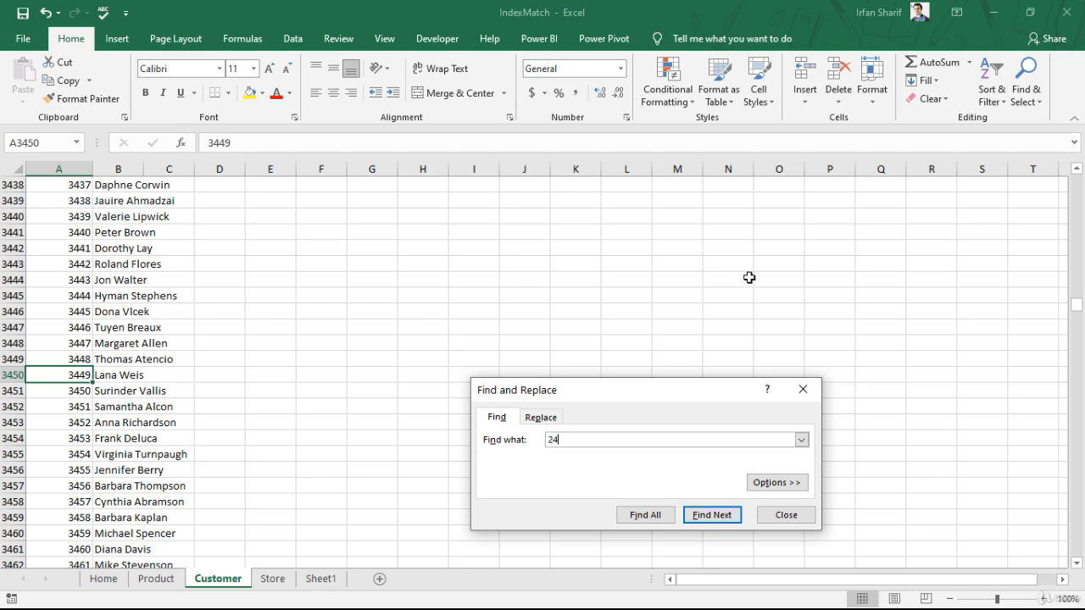
text(38)
key(Return)
key(Escape)
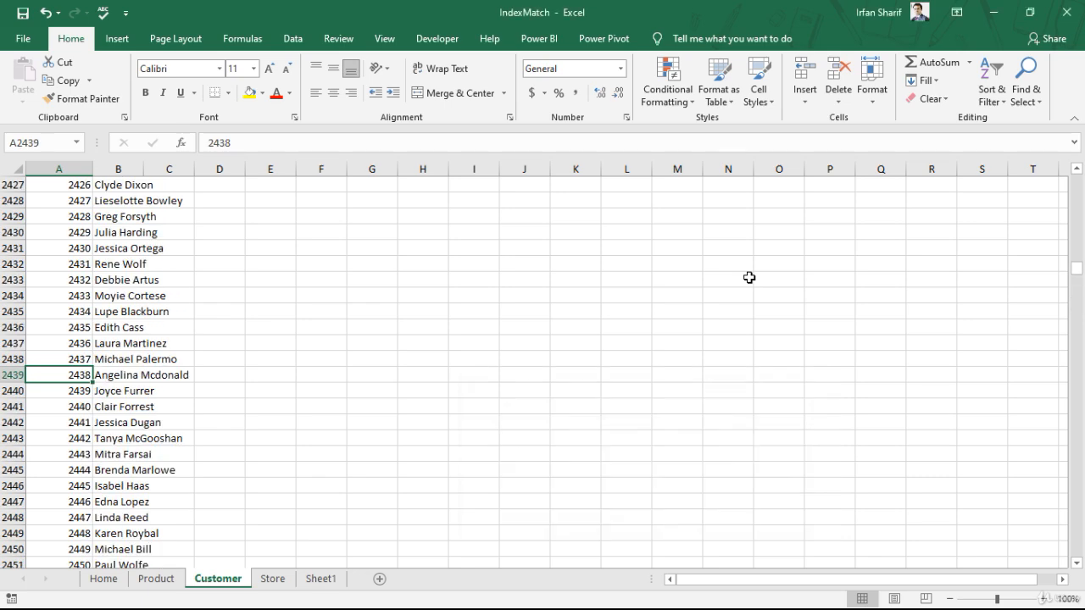
key(Right)
key(Left)
Return to the Home sheet and review its header row from Product_Name back to transaction_date.
key(ctrl+Page_Up)
key(ctrl+Page_Up)
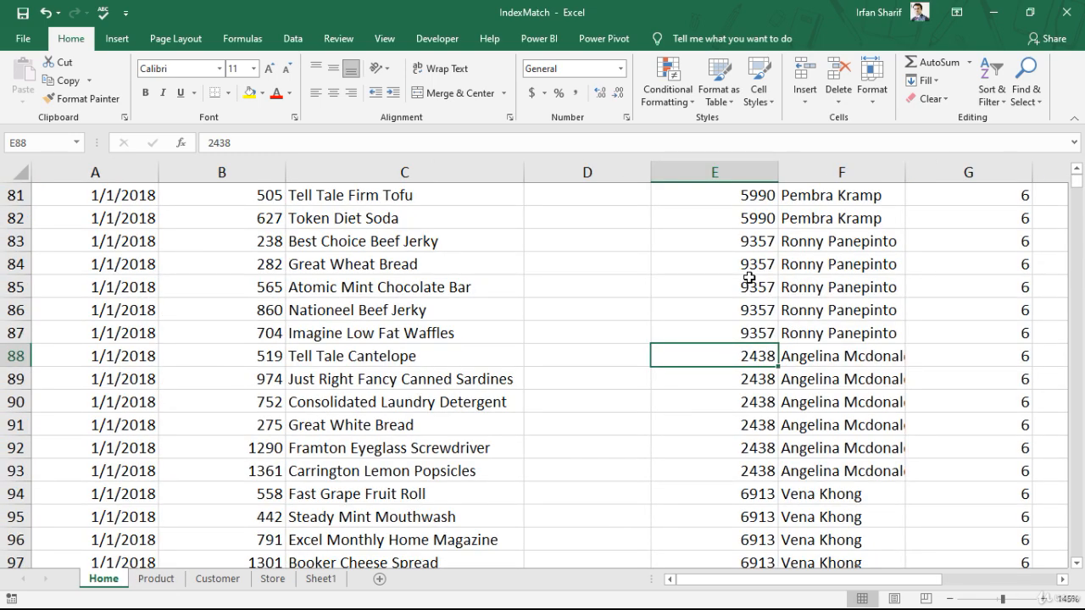
scroll(554, 324, up, 7)
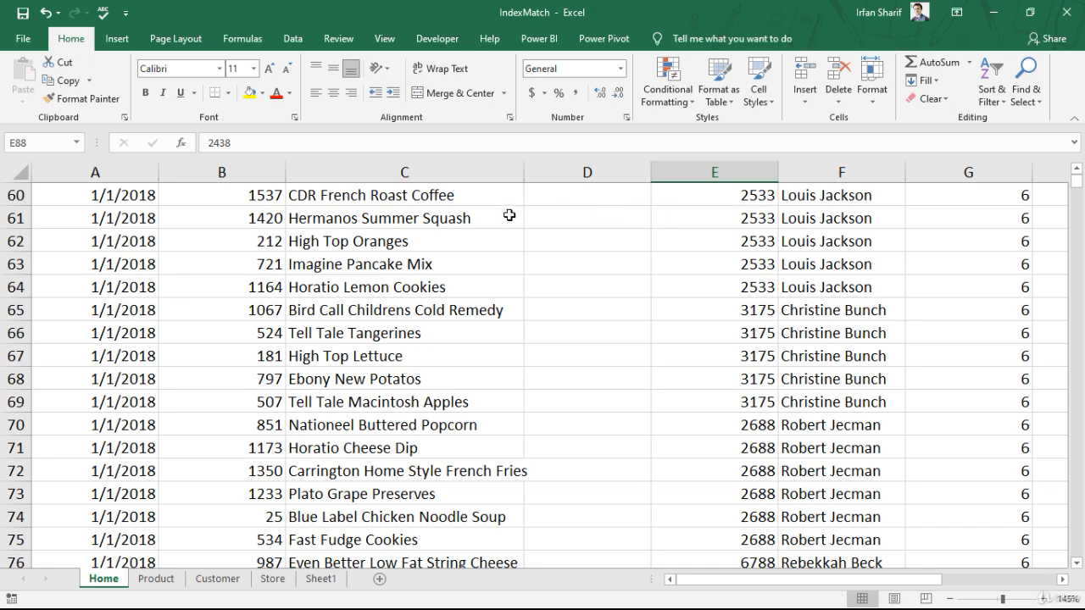
click(462, 215)
key(ctrl+Up)
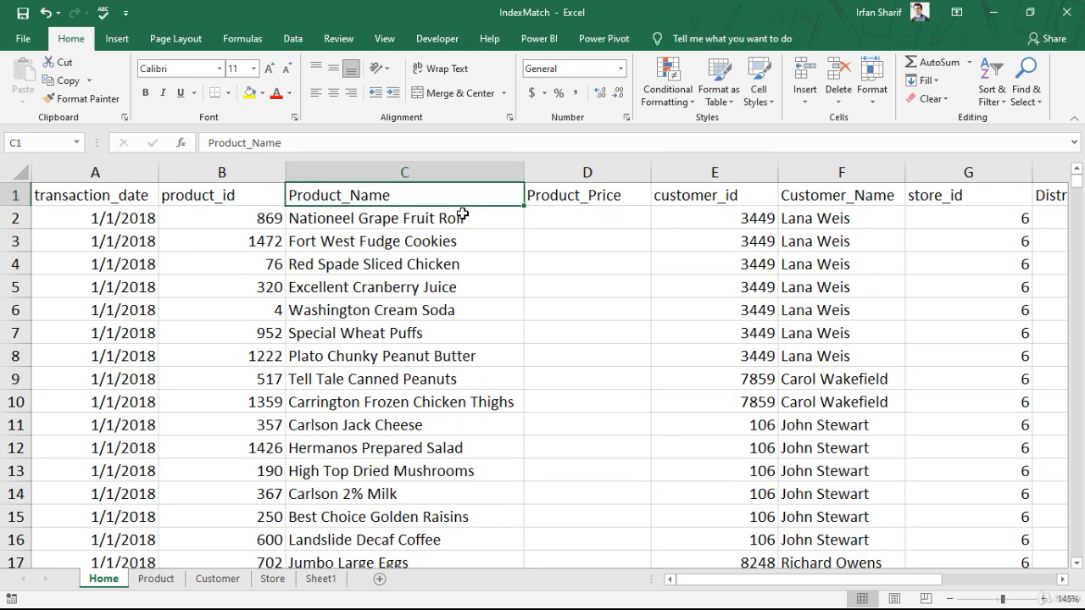
key(Left)
key(Left)
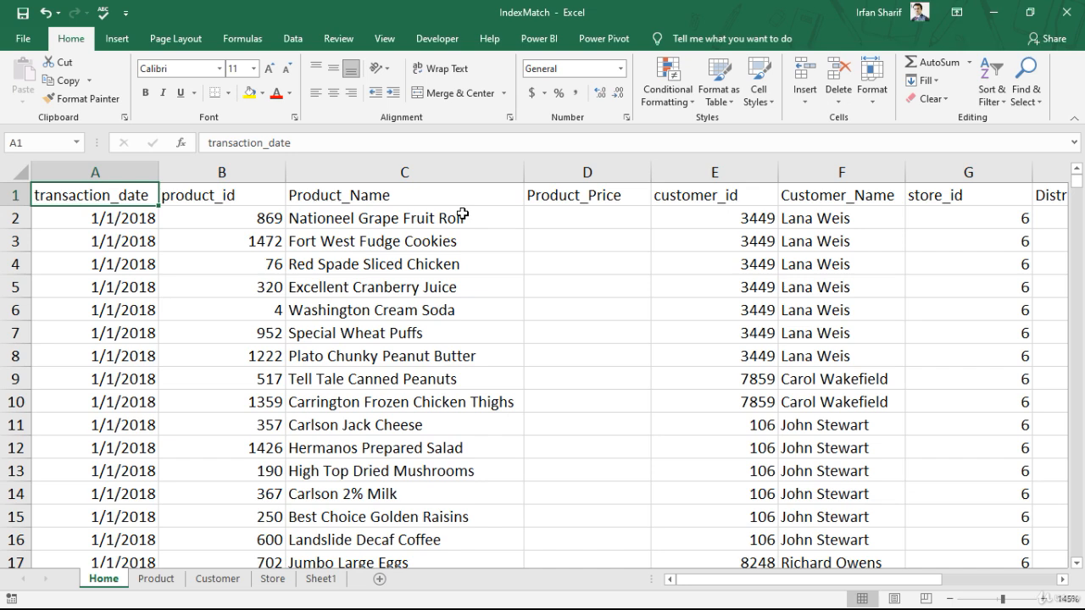
click(253, 204)
click(127, 187)
Open the Product sheet and go to the Product_id header in A1.
click(169, 583)
click(555, 282)
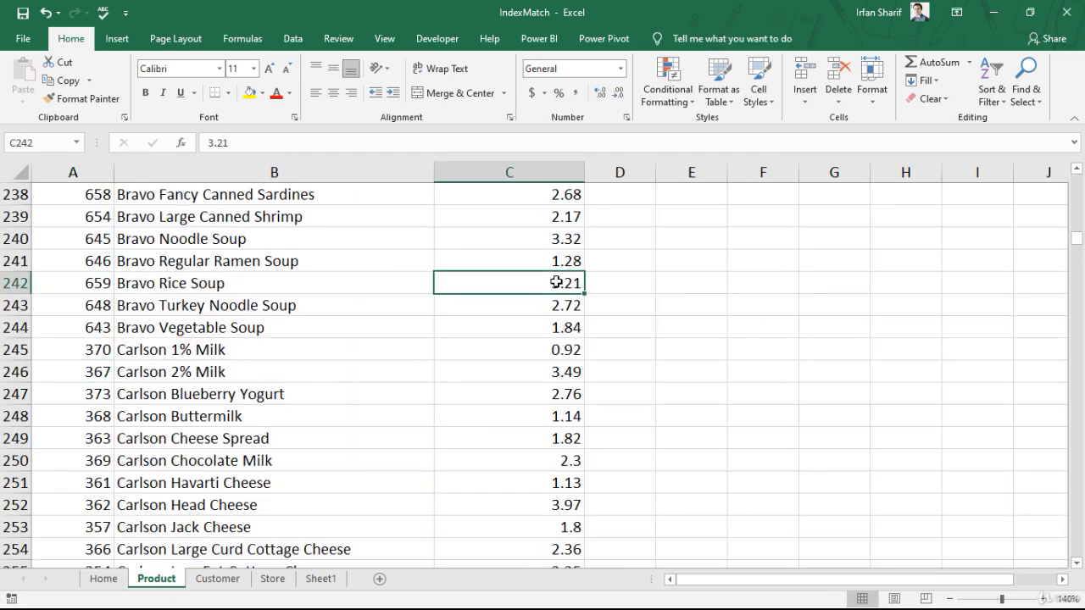
key(ctrl+Up)
key(ctrl+Left)
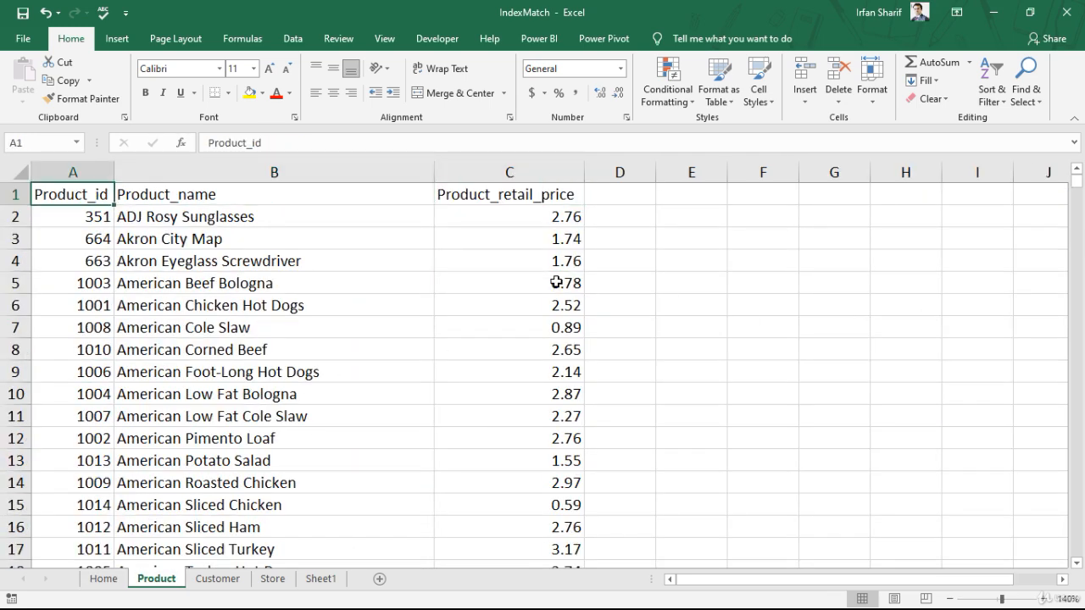
Highlight the Product sheet's range A1:C6 to review its three columns, and select the first product name in B2.
key(shift+Right)
key(shift+Right)
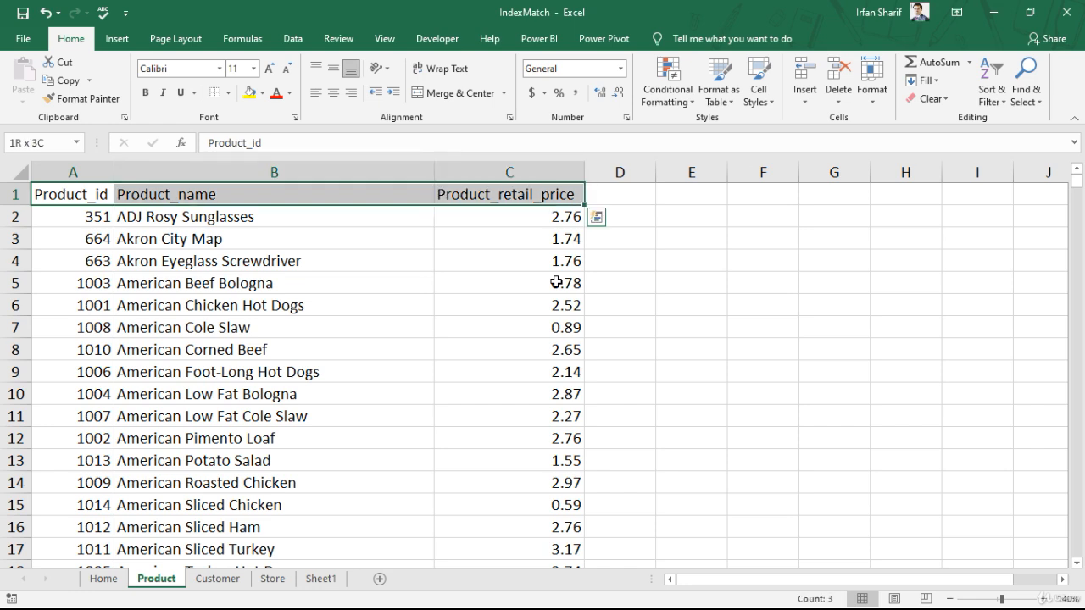
key(ctrl+q)
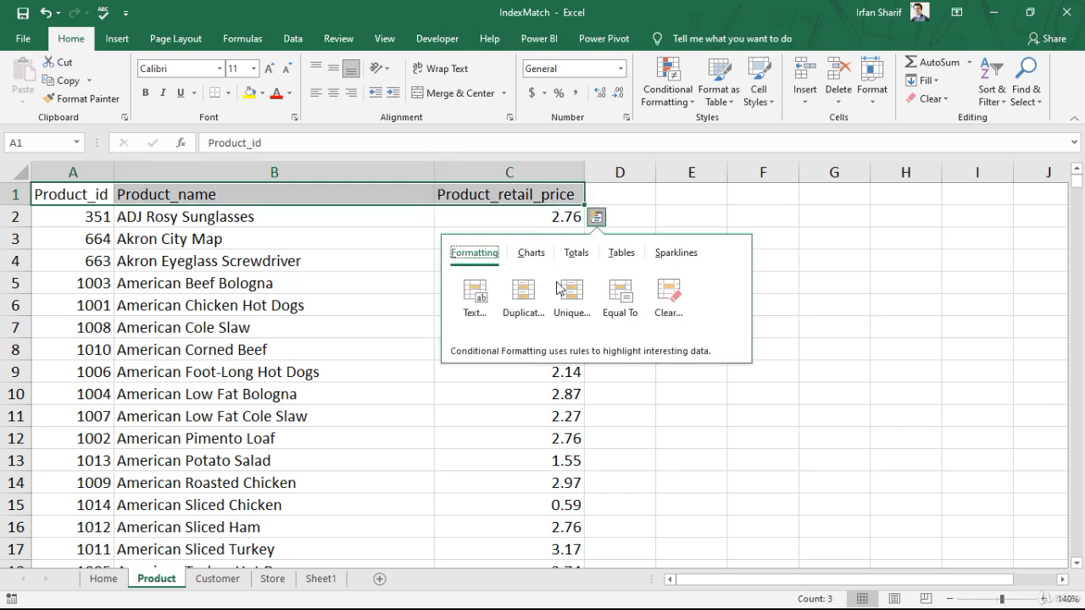
key(Escape)
key(shift+Down)
key(shift+Down)
key(shift+Down)
key(shift+Down)
key(shift+Down)
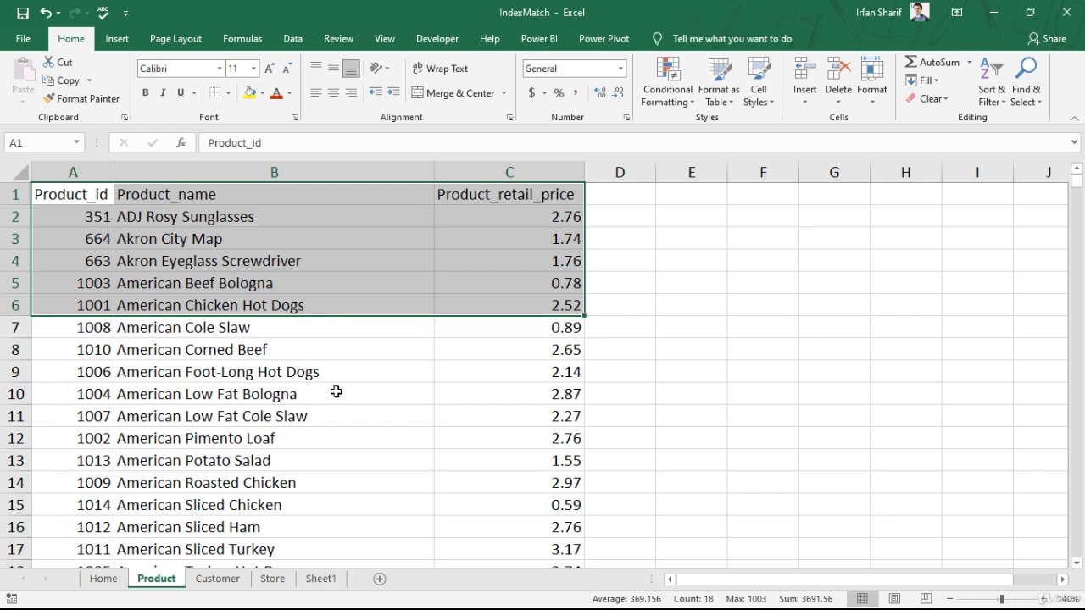
click(362, 273)
click(289, 216)
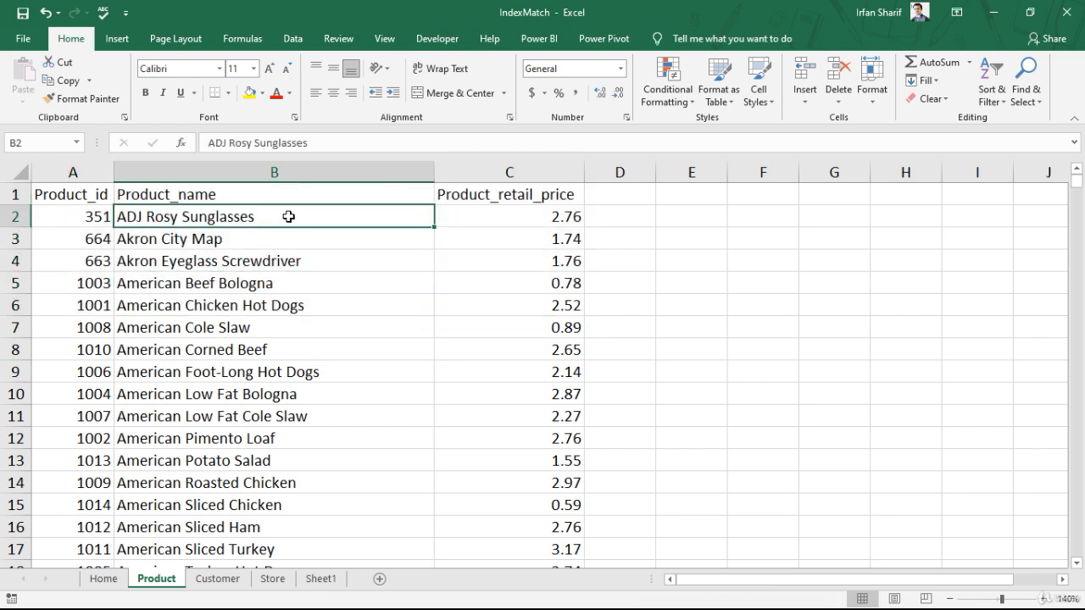